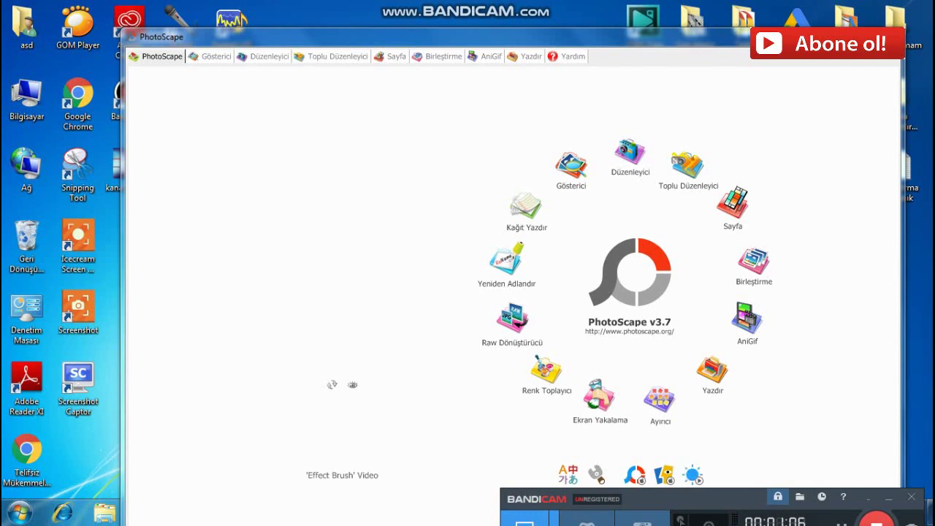
- Move the PhotoScape window aside and dismiss the Launch Application prompt behind it
mouse_move(161, 36)
mouse_down()
mouse_move(219, 443)
mouse_move(235, 312)
mouse_up()
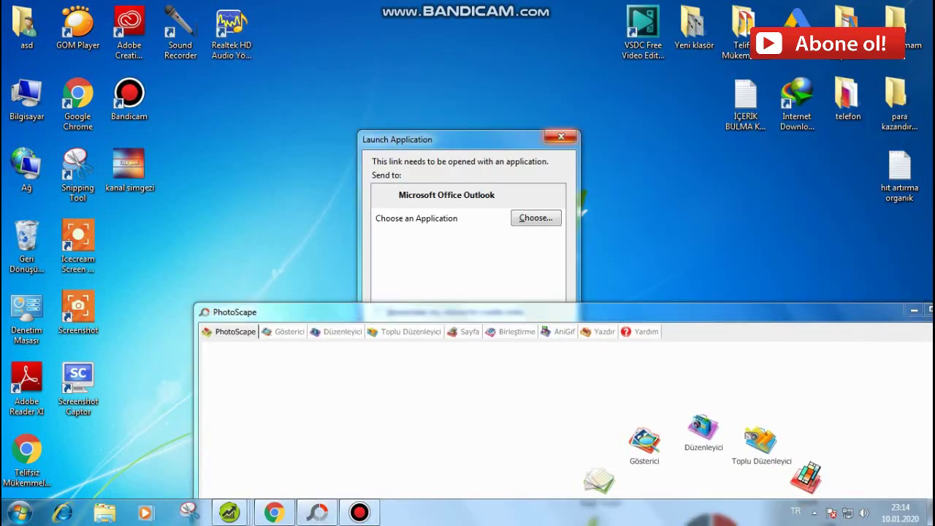
click(439, 138)
- Close the remaining Launch Application prompt so kanal simgezi.jpg sits ready in the editor
click(538, 344)
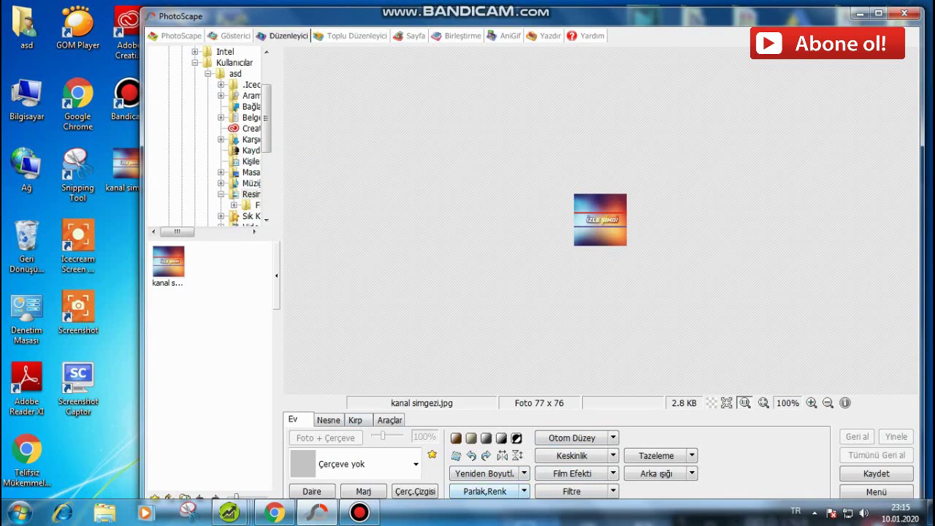
- Resize kanal simgezi.jpg from 77 × 76 to 170 × 168 pixels, keeping aspect ratio
click(484, 474)
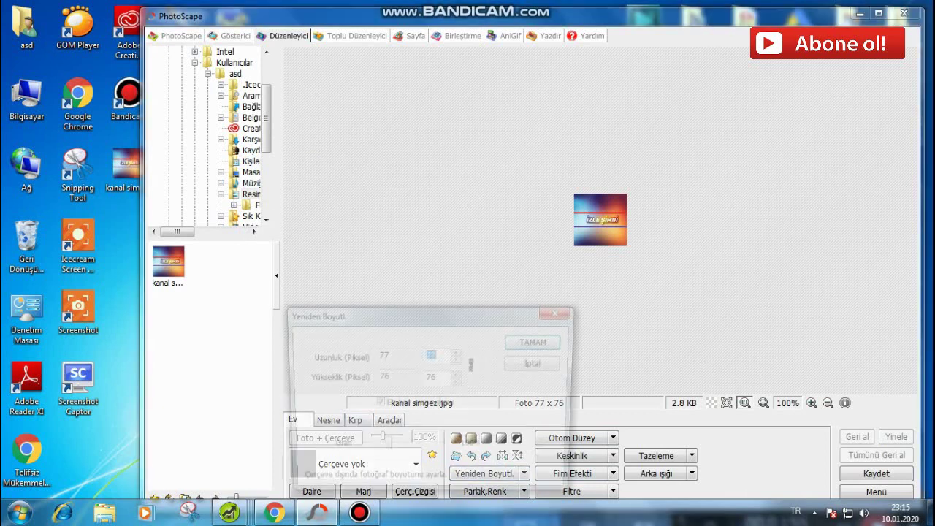
key(Up)
key(Up)
key(Up)
key(Up)
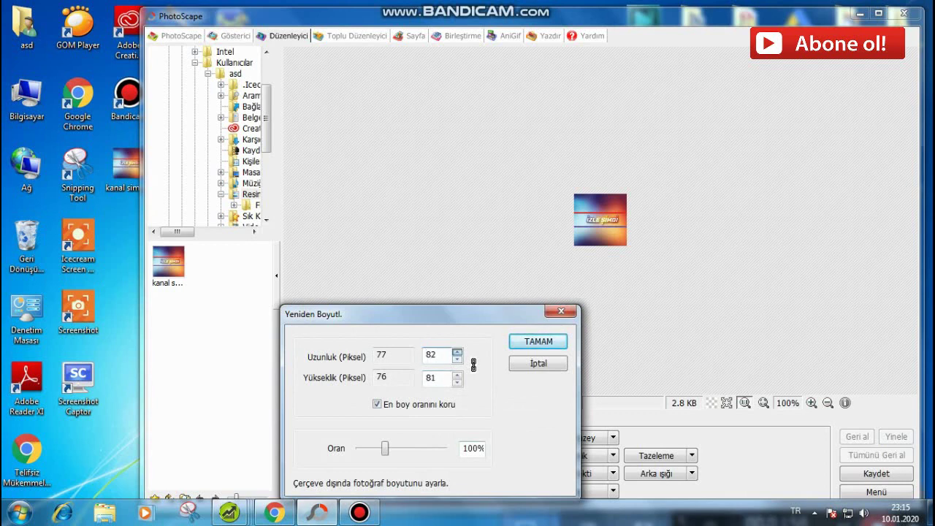
key(Up)
key(Up)
key(Up)
key(Up)
key(Up)
key(Up)
key(Up)
key(Up)
key(Up)
key(Up)
key(Up)
key(Up)
key(Up)
key(Up)
key(Up)
key(Up)
key(Up)
key(Up)
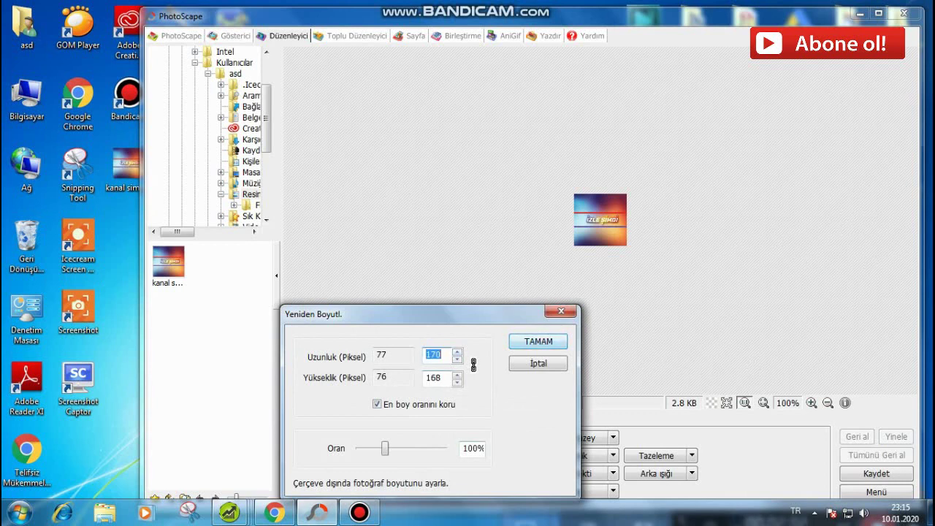
key(Return)
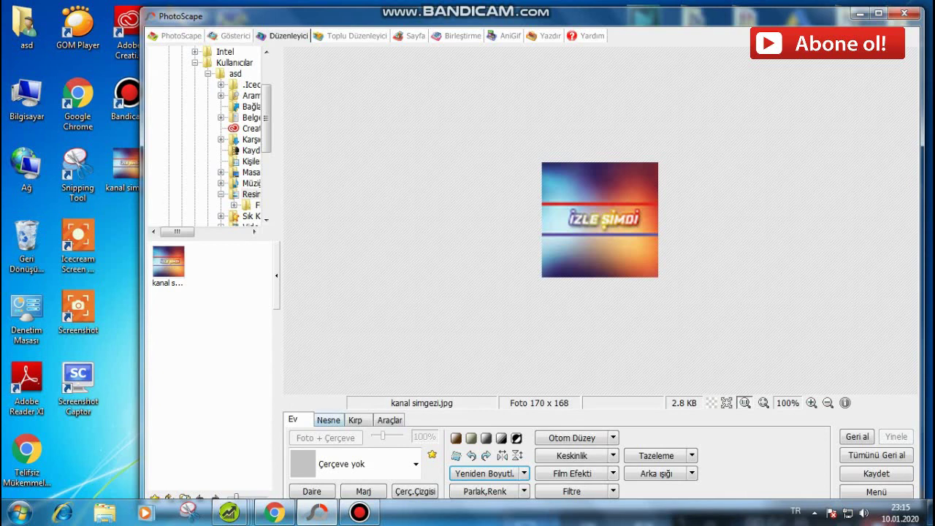
click(328, 420)
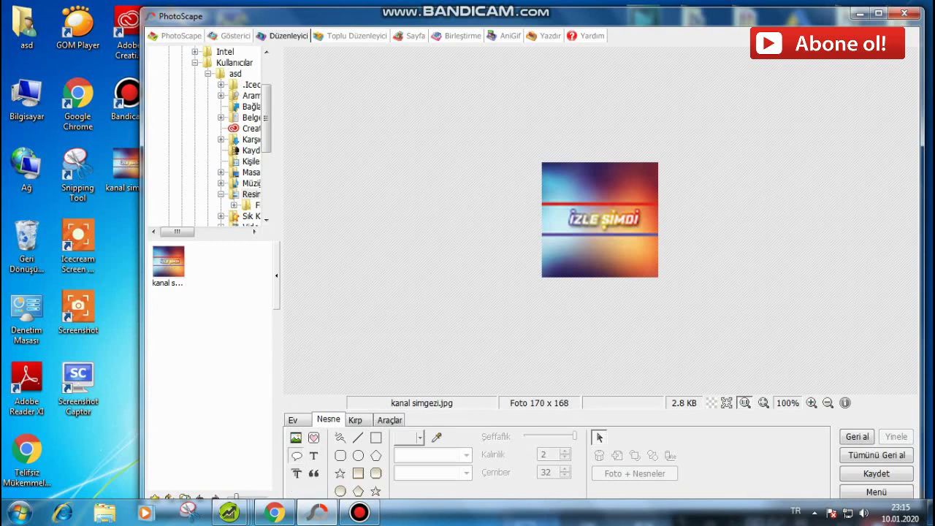
- Add a speech balloon over the icon and try its mirror, flip and STY orientations
click(296, 455)
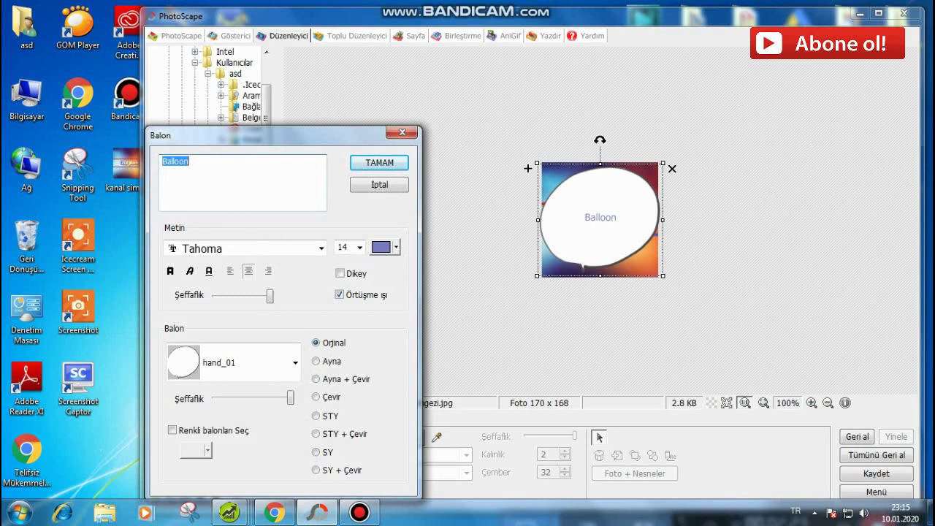
click(316, 361)
click(315, 379)
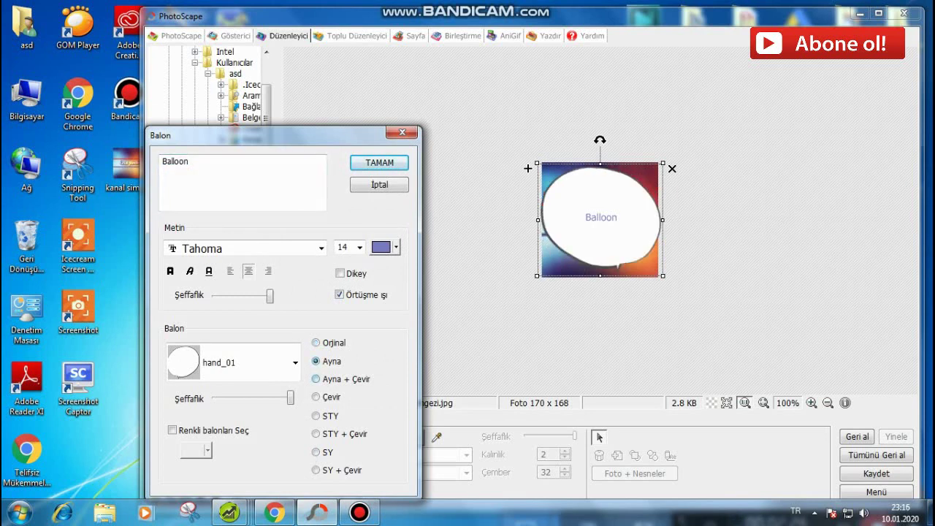
click(316, 397)
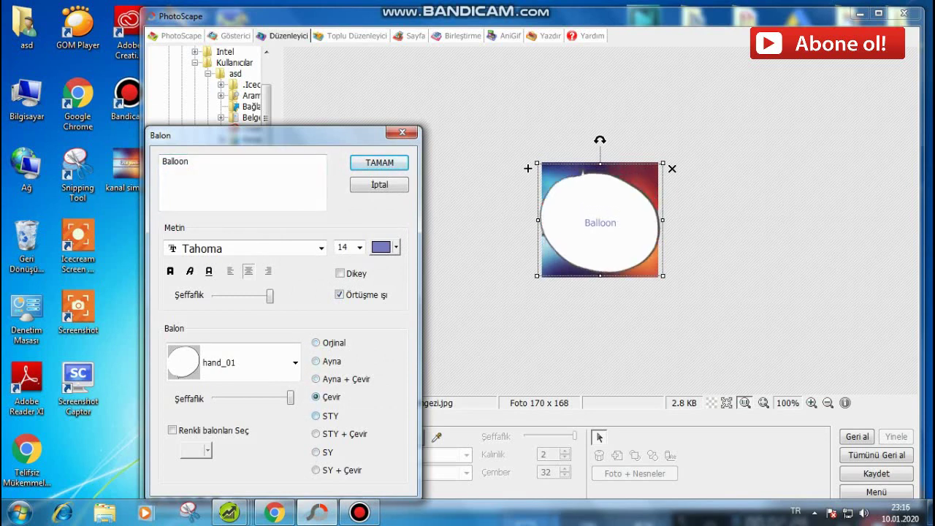
key(Down)
key(Down)
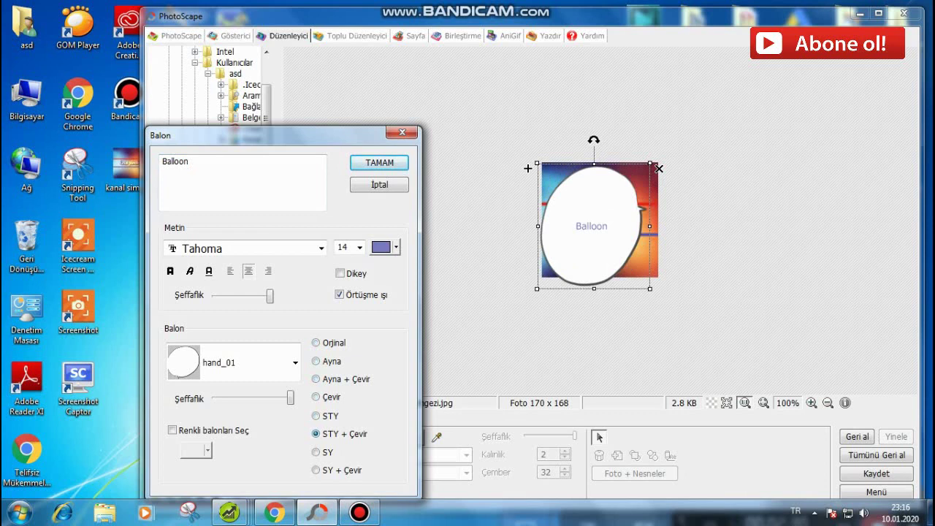
- Try the hand_04, hand_13 and hand_22 balloon shapes in turn
click(295, 362)
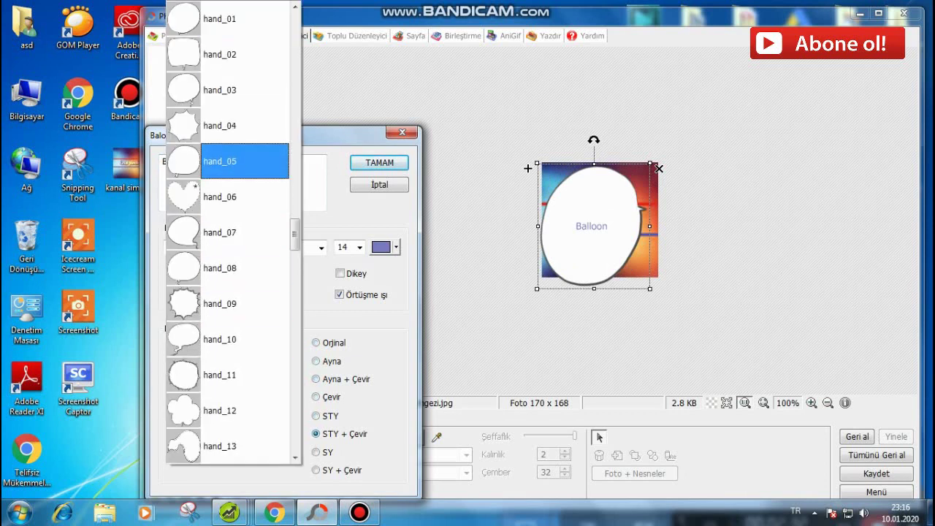
key(Down)
key(Up)
key(Up)
key(Return)
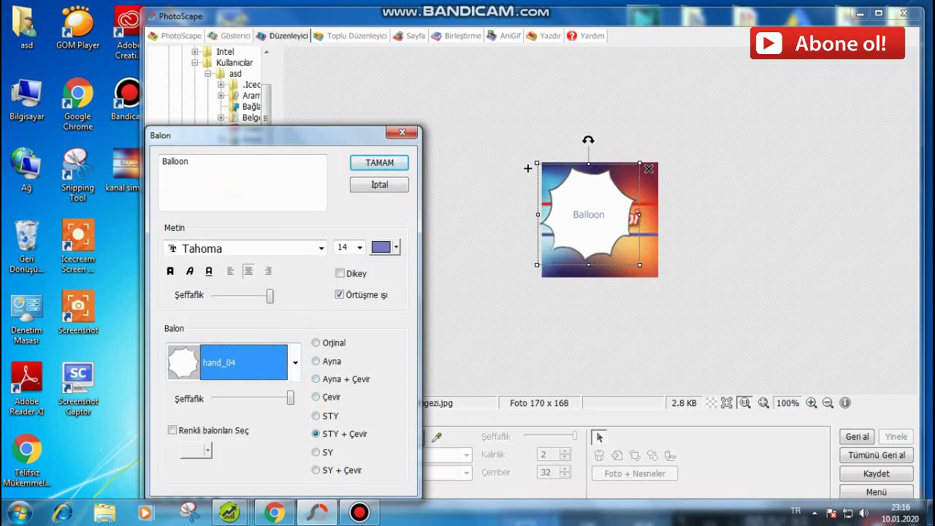
key(alt+Down)
key(Down)
key(Down)
key(Down)
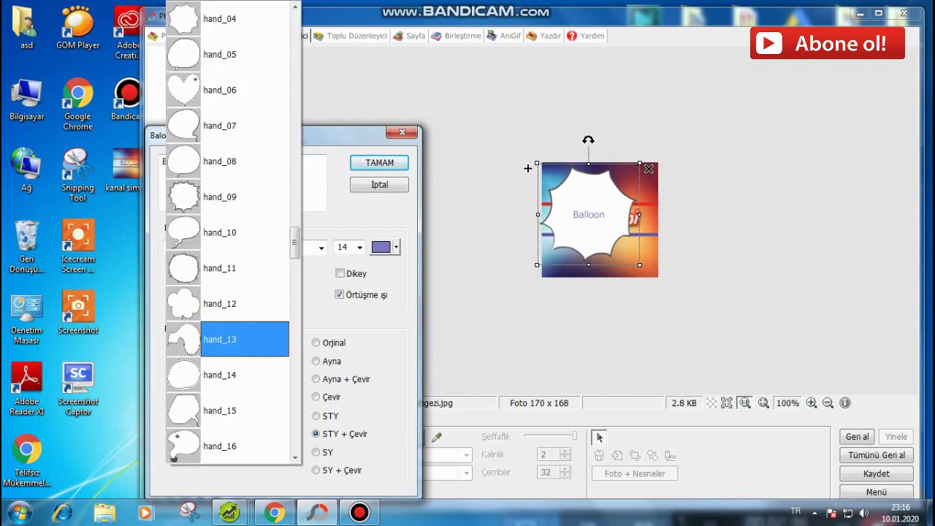
key(Return)
key(alt+Down)
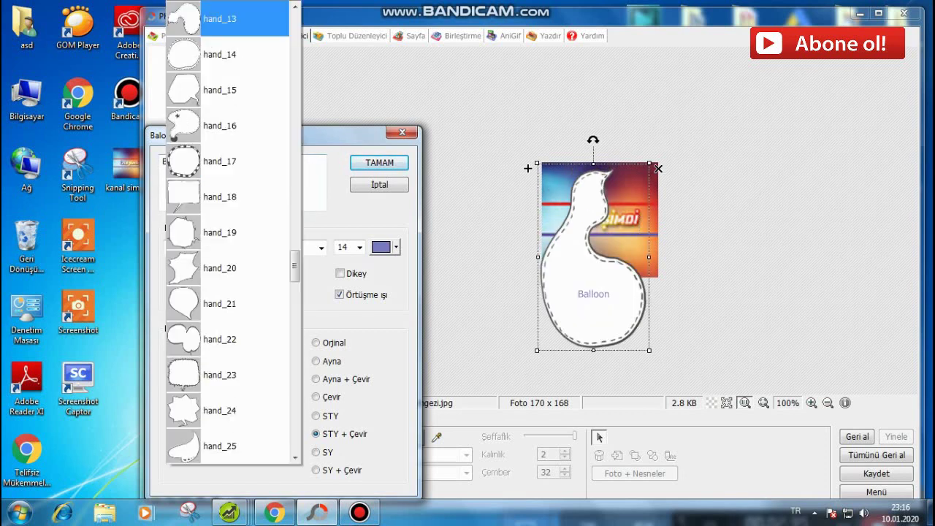
key(Down)
key(Down)
key(Down)
key(Up)
key(Return)
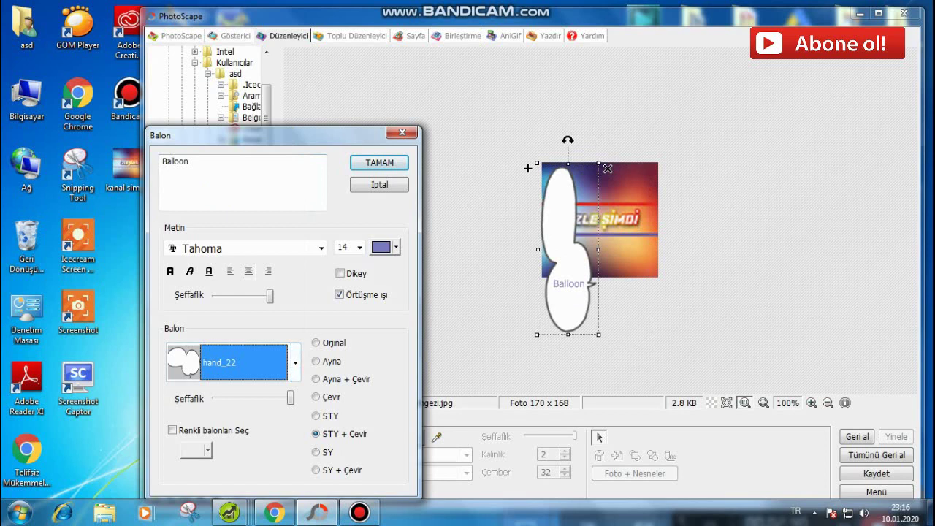
- Switch the balloon to the cyan cloud-shaped image01 shape
key(alt+Down)
key(Down)
key(Down)
key(Down)
key(Up)
key(Up)
key(Up)
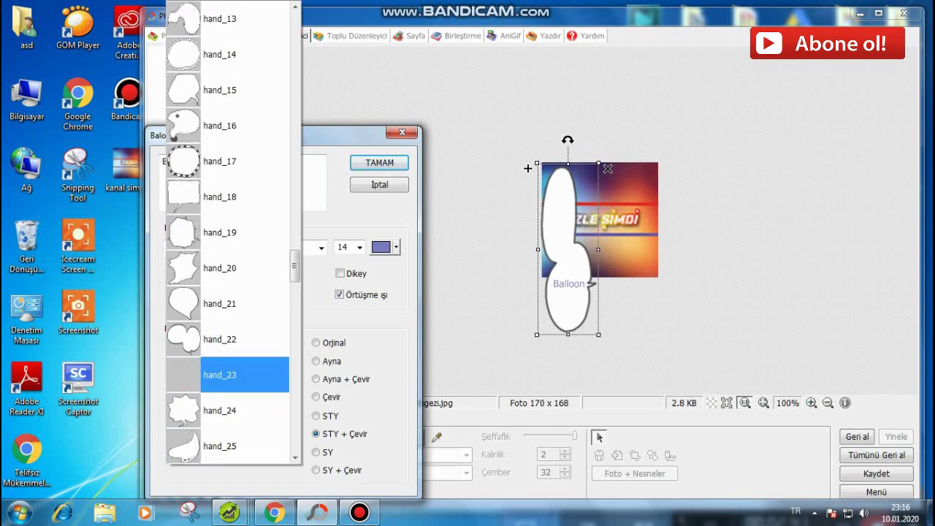
key(Down)
key(Down)
key(Down)
key(Down)
key(Return)
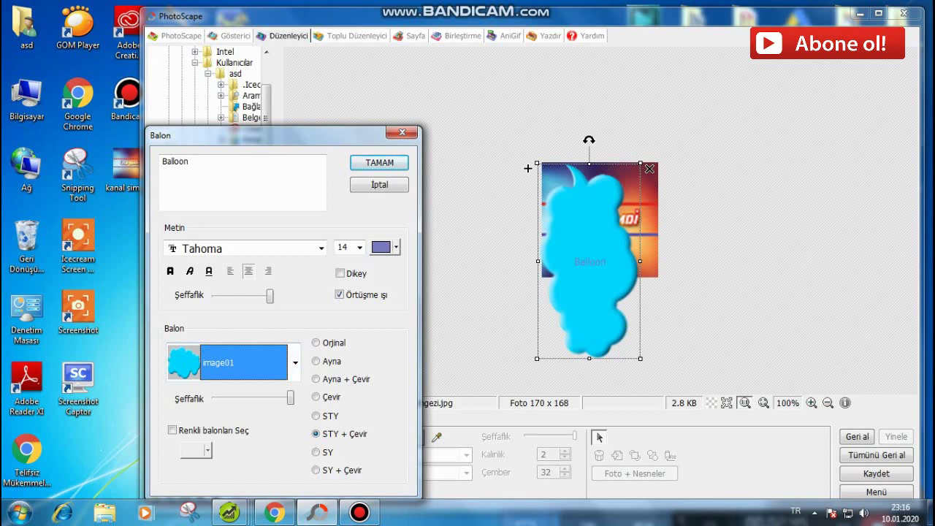
- Browse further through the balloon shape list, keeping the image01 balloon
key(alt+Down)
key(Down)
key(Down)
key(Down)
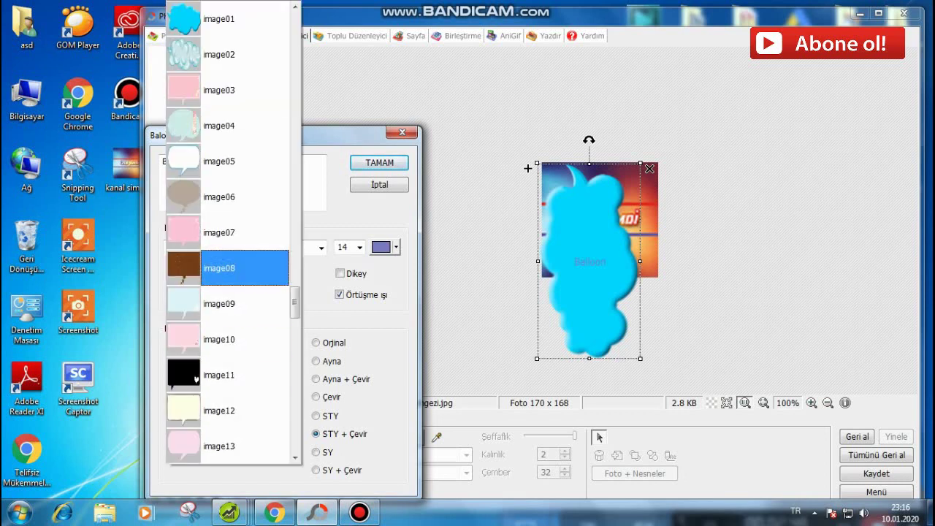
key(Up)
key(Up)
key(Up)
key(Up)
key(Up)
key(Up)
key(Up)
key(Up)
key(Up)
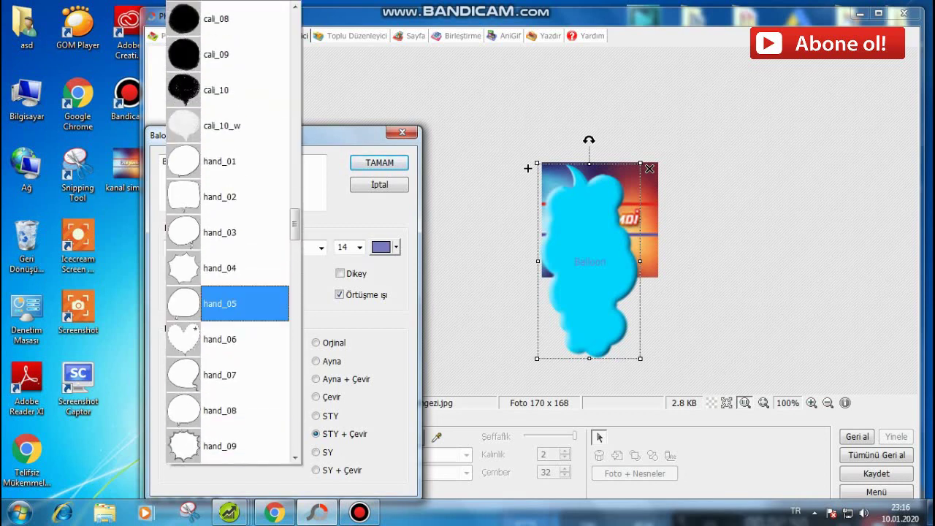
key(Up)
key(Up)
key(Up)
scroll(228, 234, up, 3)
scroll(228, 234, up, 3)
scroll(228, 233, up, 1)
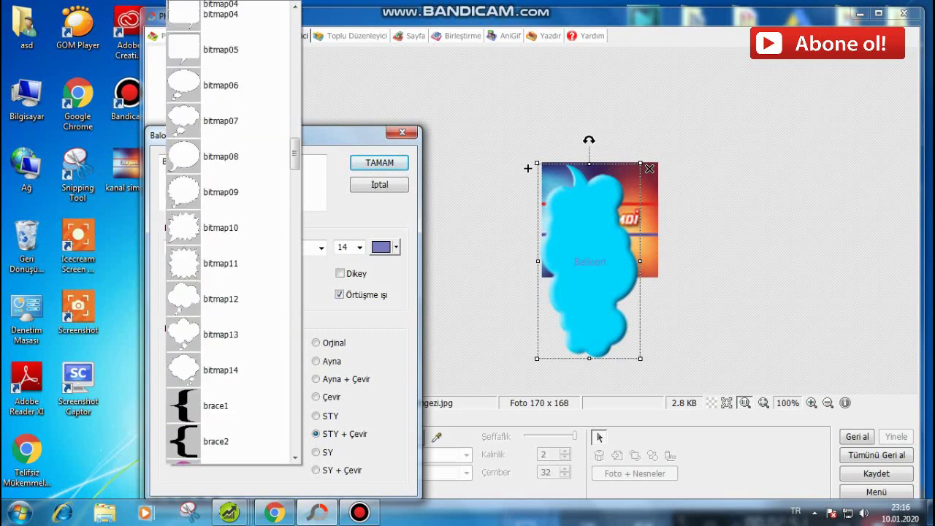
scroll(228, 234, up, 3)
scroll(228, 233, up, 2)
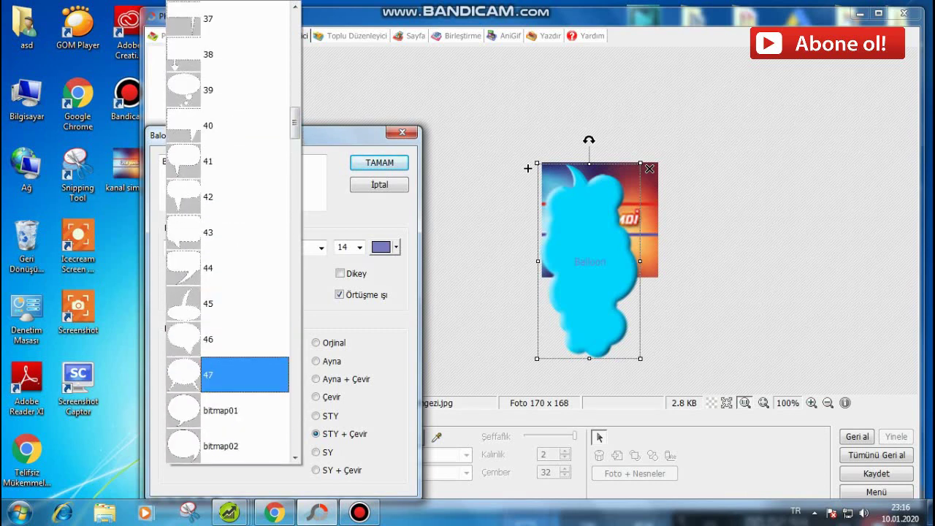
scroll(234, 293, down, 1)
scroll(234, 292, down, 2)
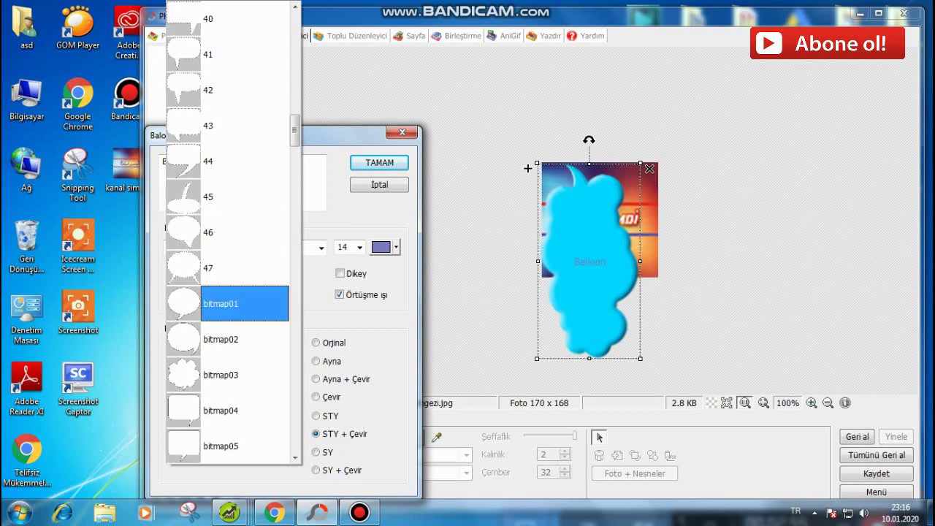
- Set the balloon to shape 46 with red text reading 'deneme' and apply it
click(244, 232)
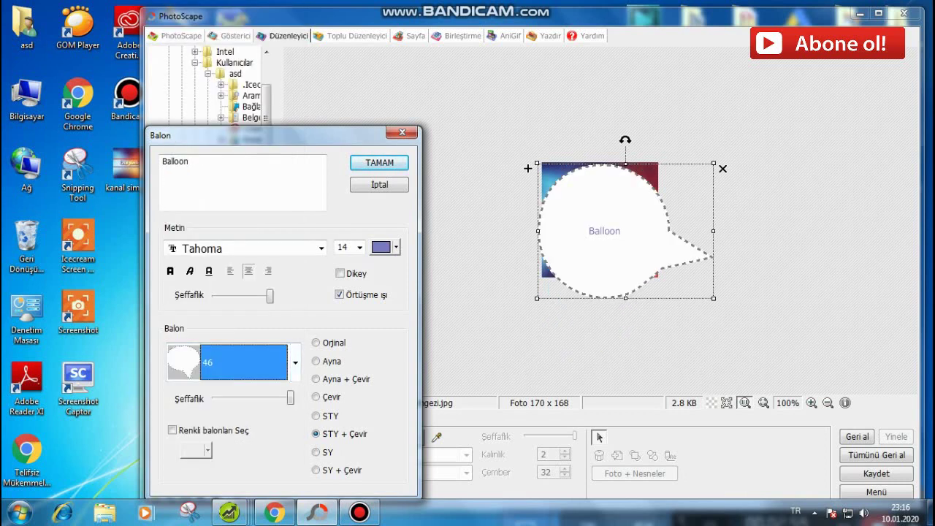
drag(192, 161, 161, 161)
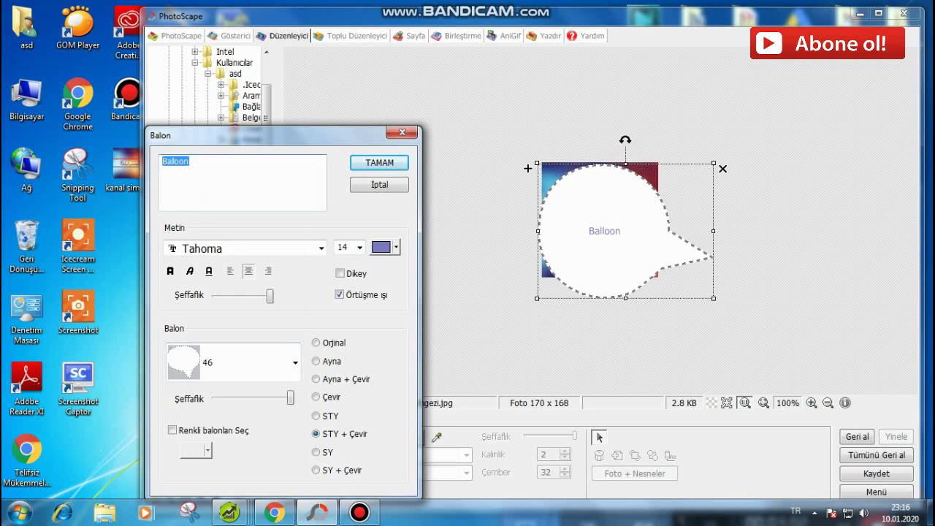
text(denem)
text(e)
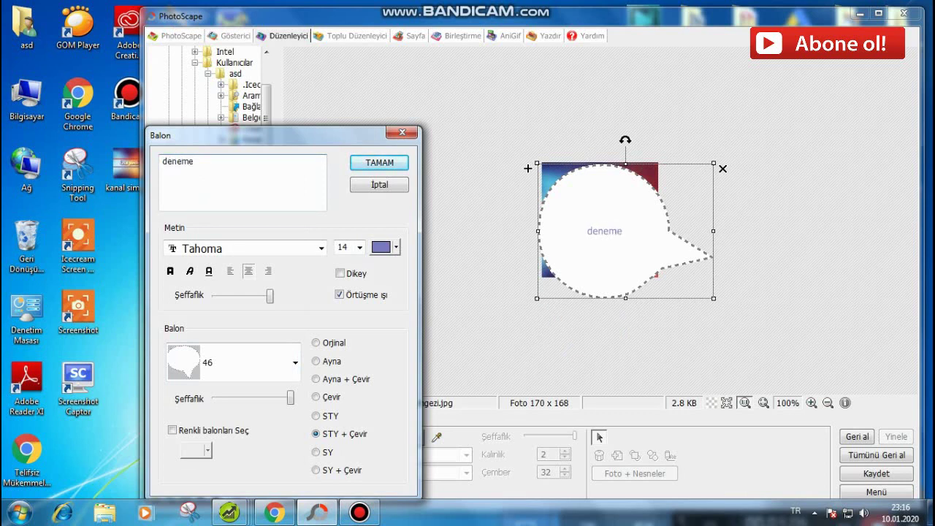
click(395, 247)
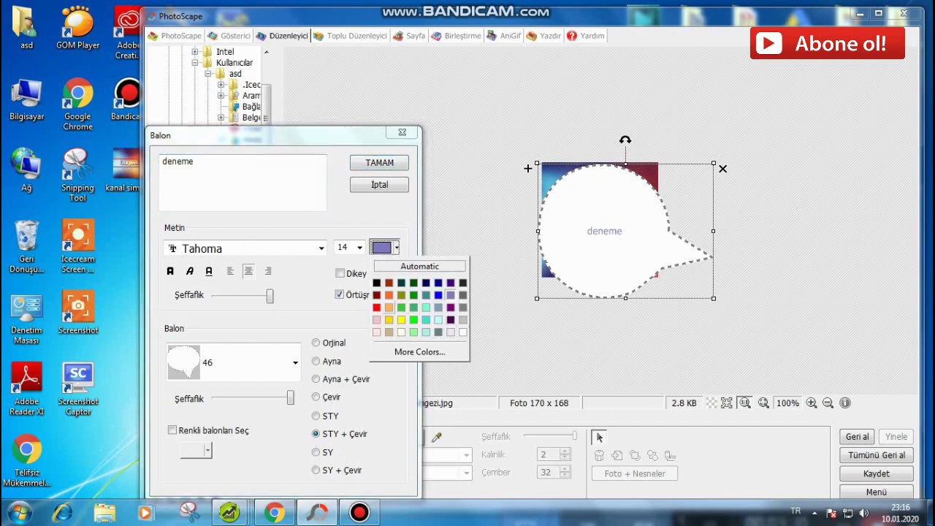
click(376, 307)
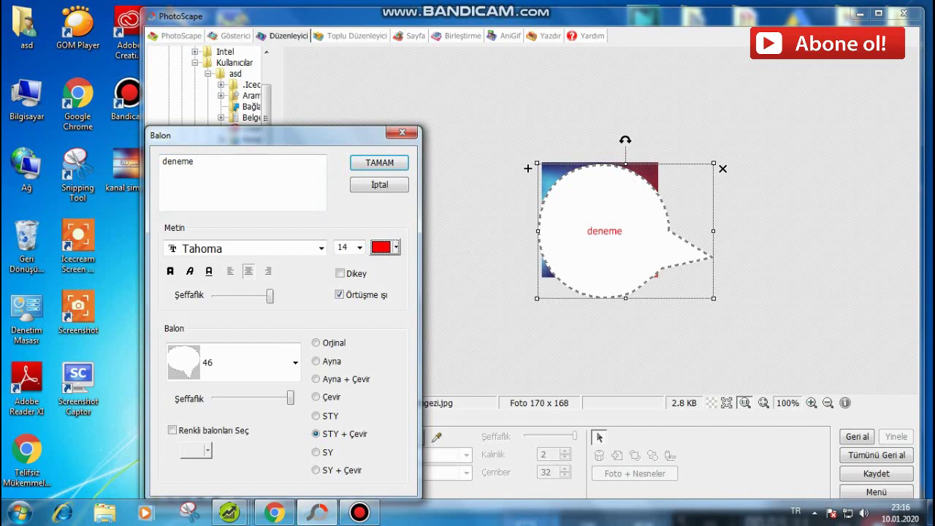
key(Return)
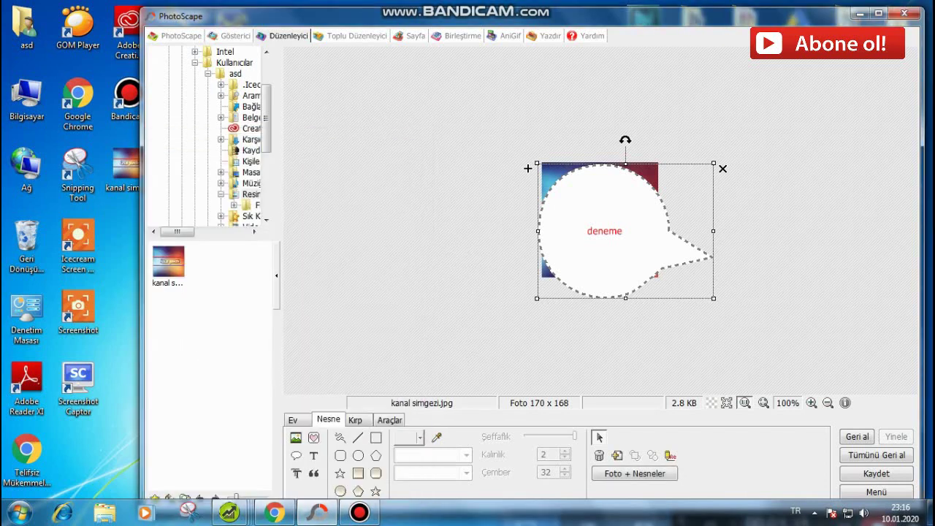
- Shrink the deneme balloon and place it in the icon's lower-right corner
drag(714, 298, 591, 204)
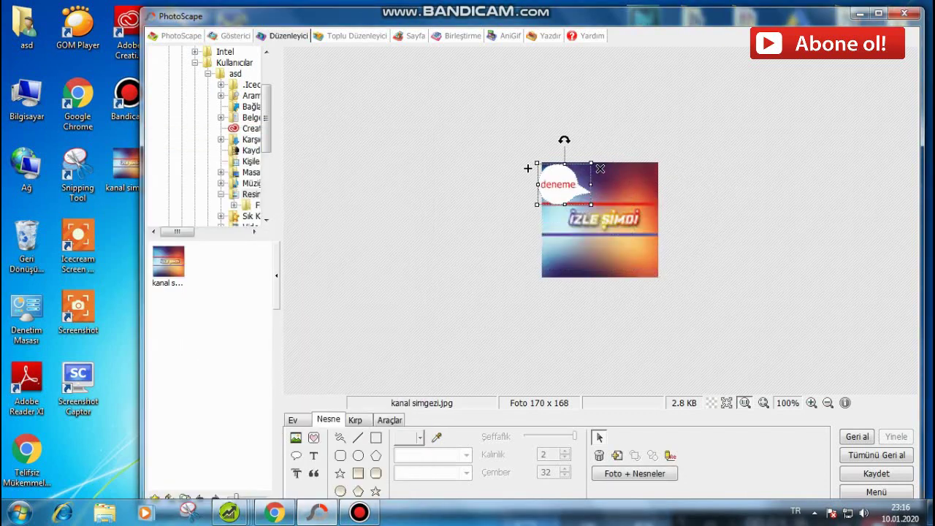
mouse_move(527, 168)
mouse_down()
mouse_move(564, 206)
mouse_move(540, 239)
mouse_up()
drag(590, 247, 595, 238)
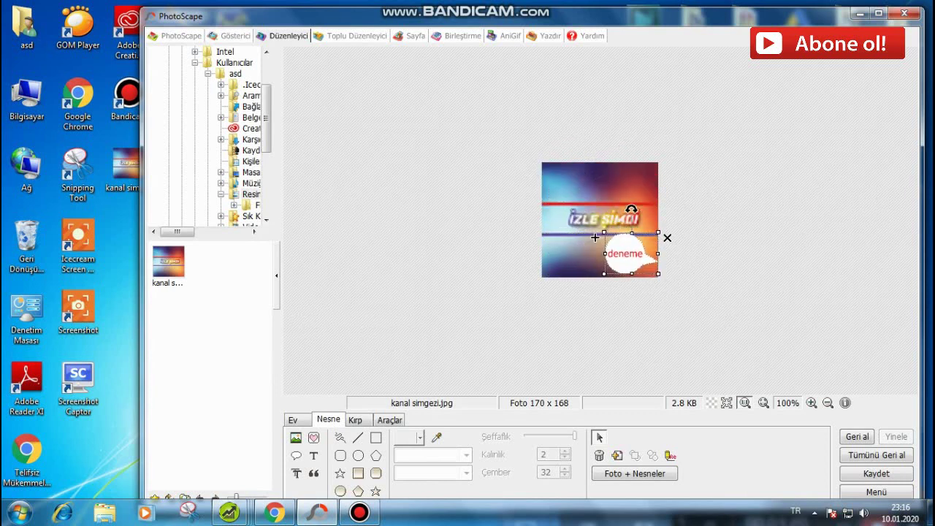
key(Escape)
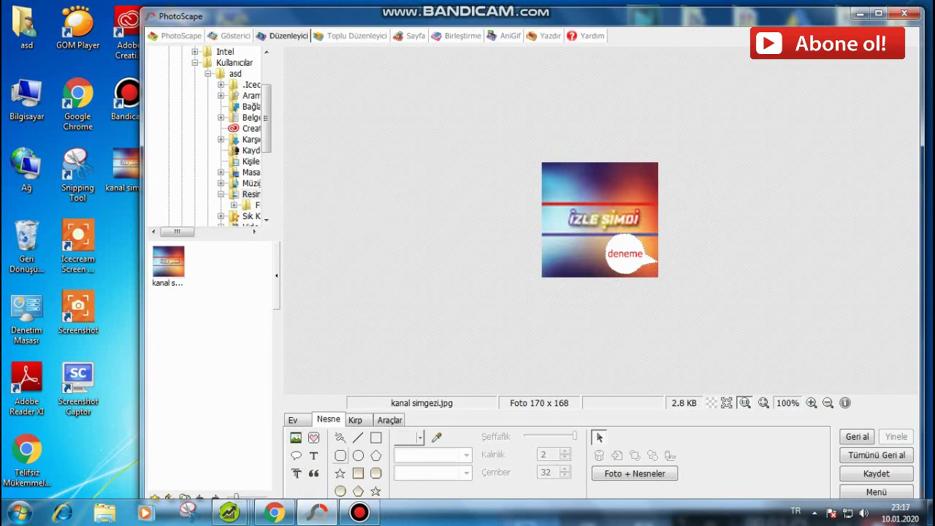
- Add the default YENI YAZI text and move it to the icon's top-left corner
click(313, 455)
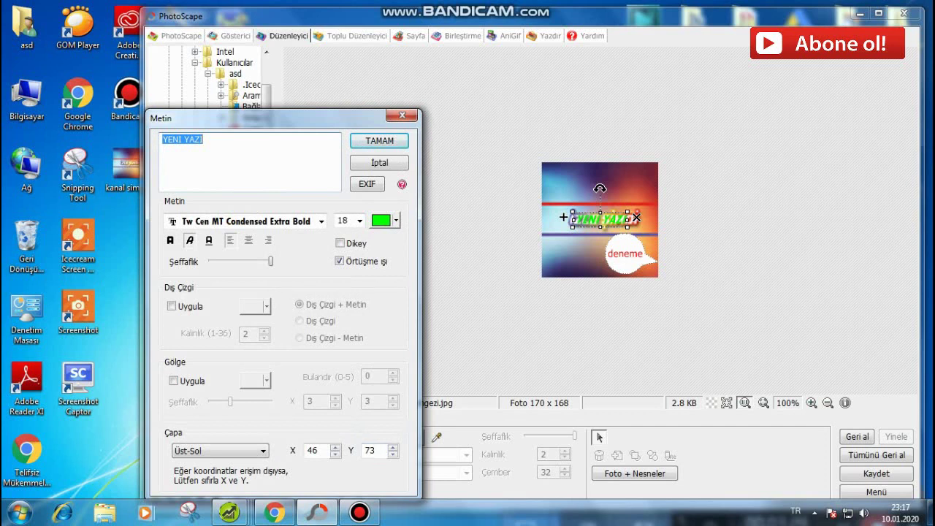
click(379, 141)
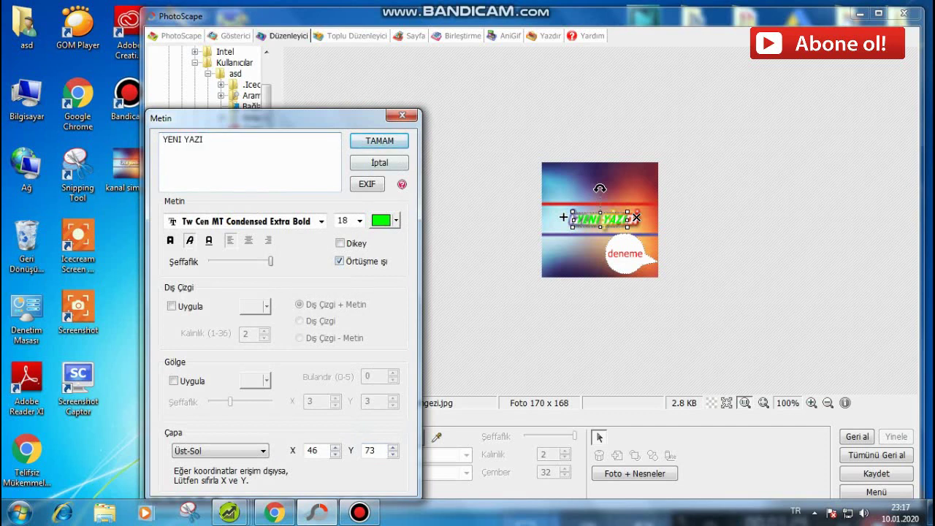
mouse_move(563, 217)
mouse_down()
mouse_move(556, 182)
mouse_move(534, 173)
mouse_up()
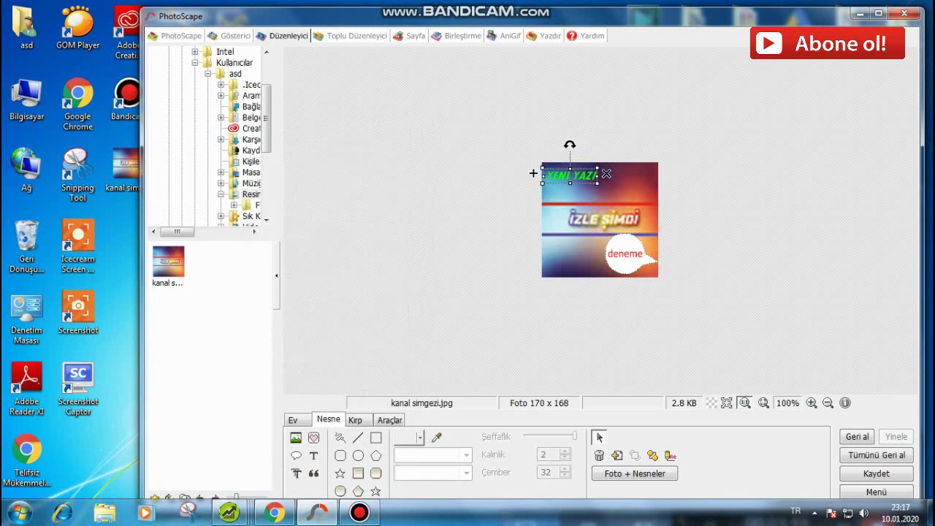
key(Escape)
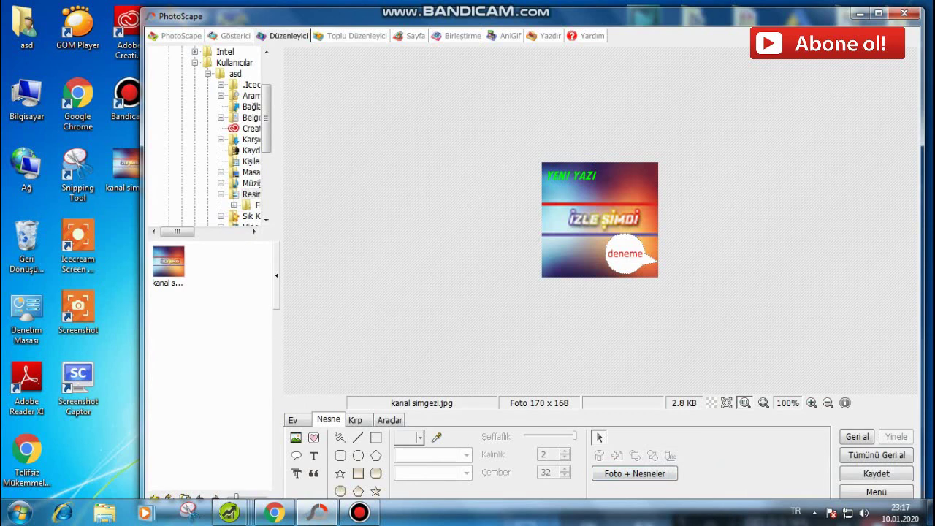
- Flip through the retouch and object tools, ending on the Home editing tools
click(389, 419)
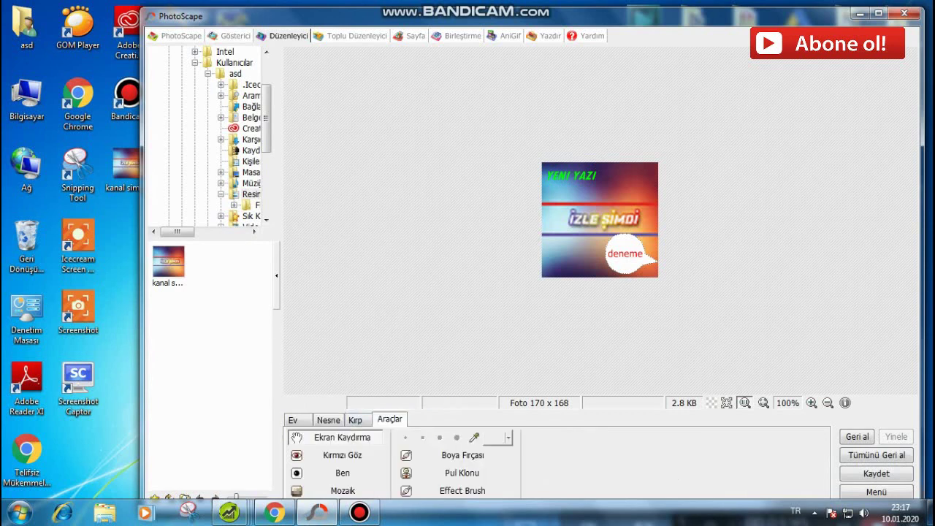
click(355, 420)
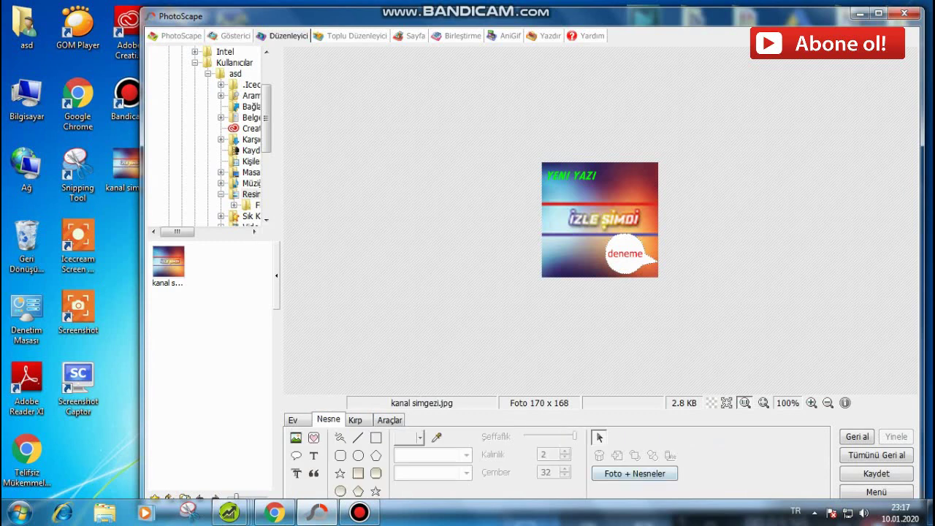
click(292, 420)
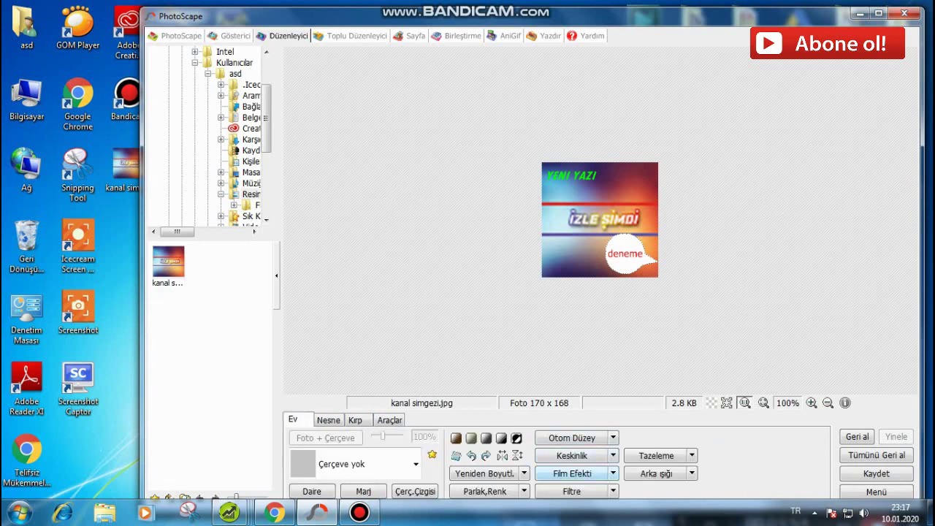
click(572, 474)
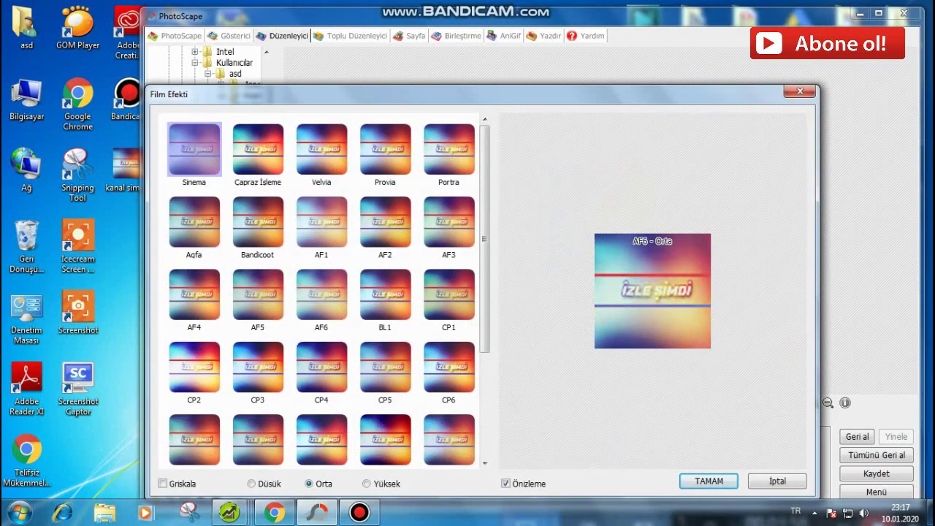
scroll(321, 293, down, 2)
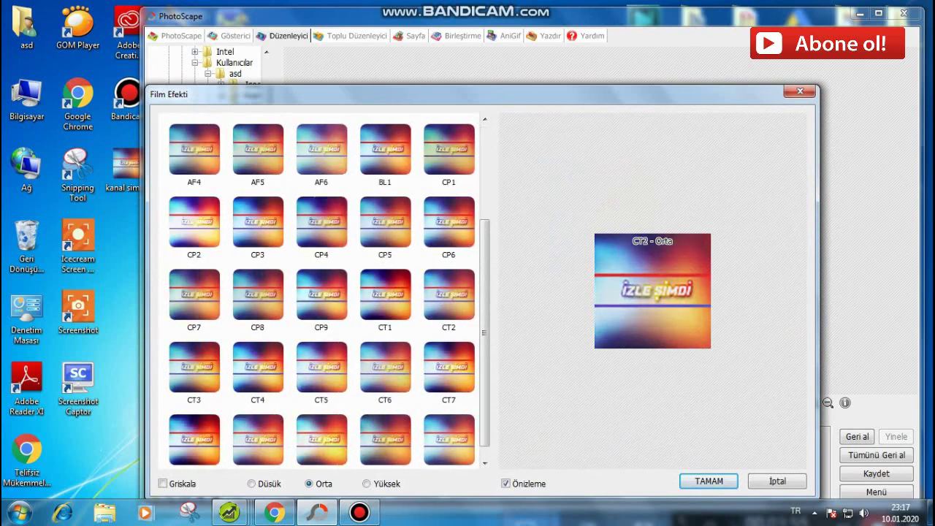
scroll(321, 292, down, 1)
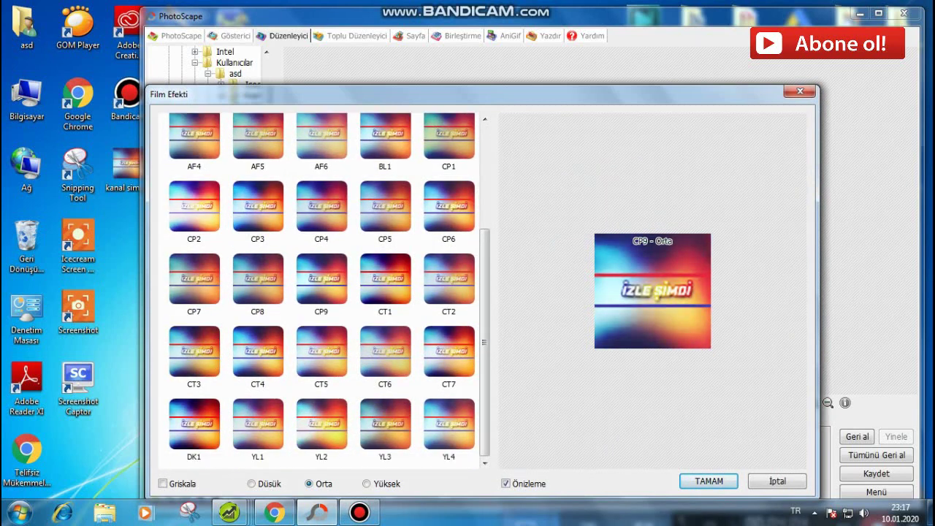
click(322, 278)
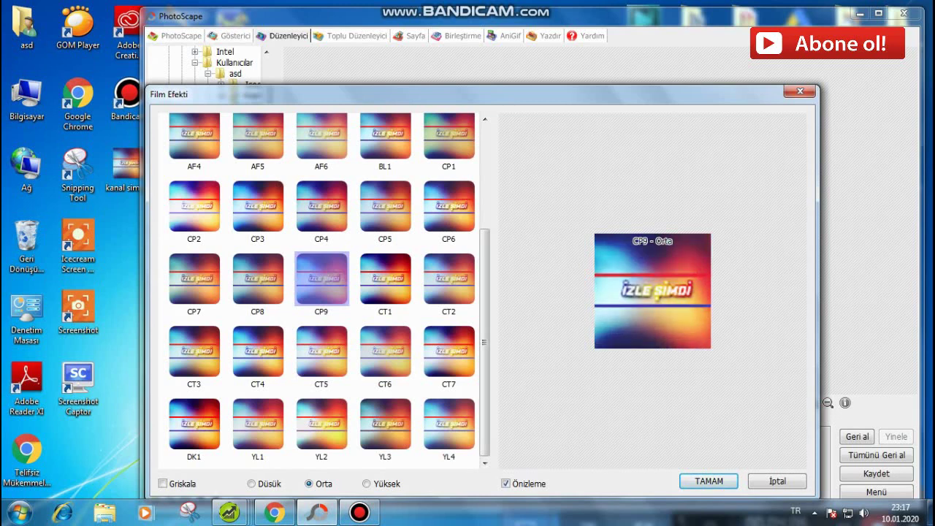
key(Escape)
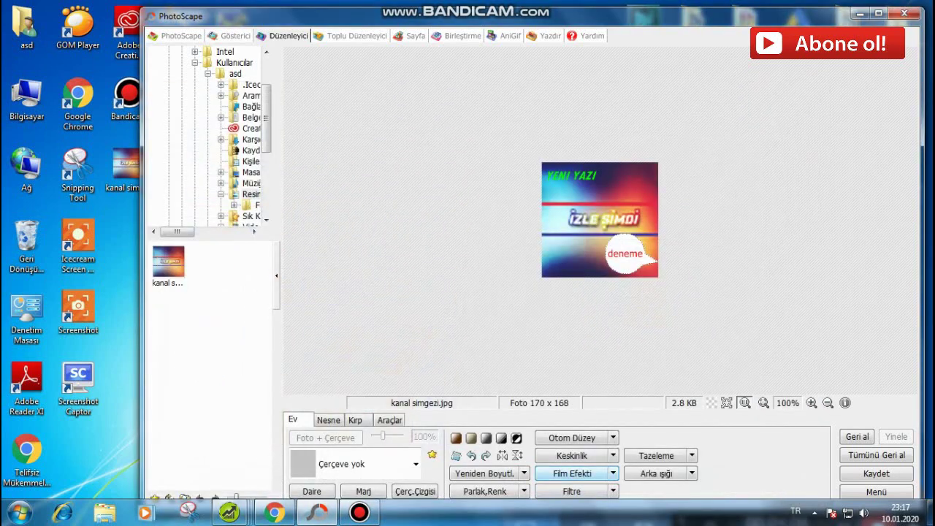
click(572, 455)
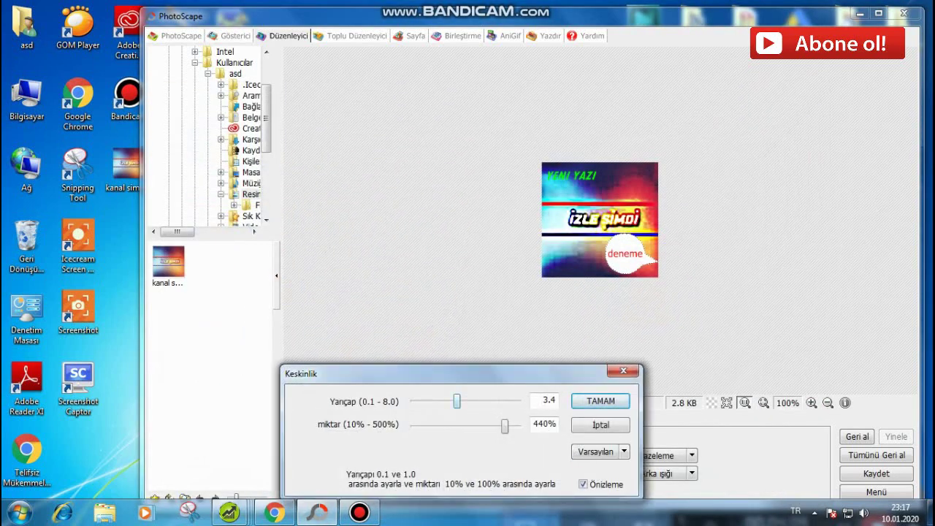
- Sharpen the icon with Keskinlik radius 1.5 and amount 230%
mouse_move(457, 401)
mouse_down()
mouse_move(510, 401)
mouse_move(432, 401)
mouse_up()
drag(504, 426, 460, 426)
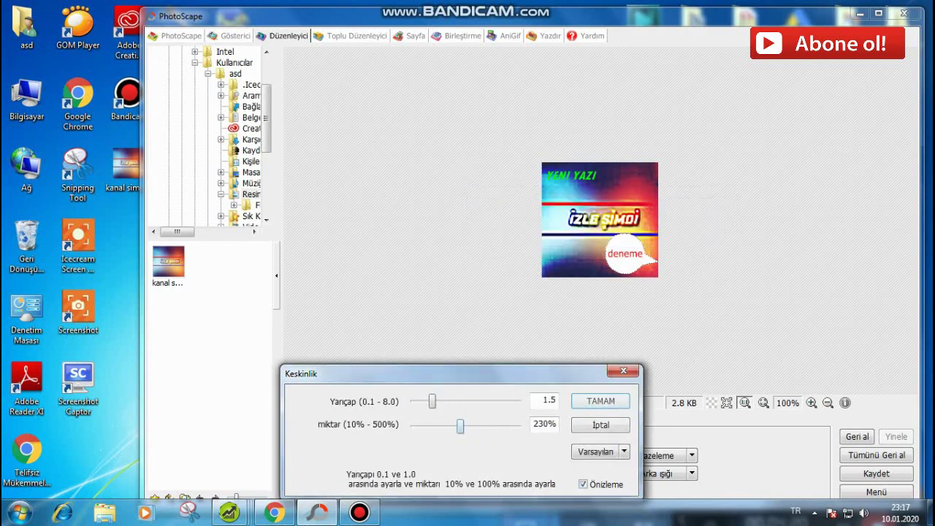
click(600, 401)
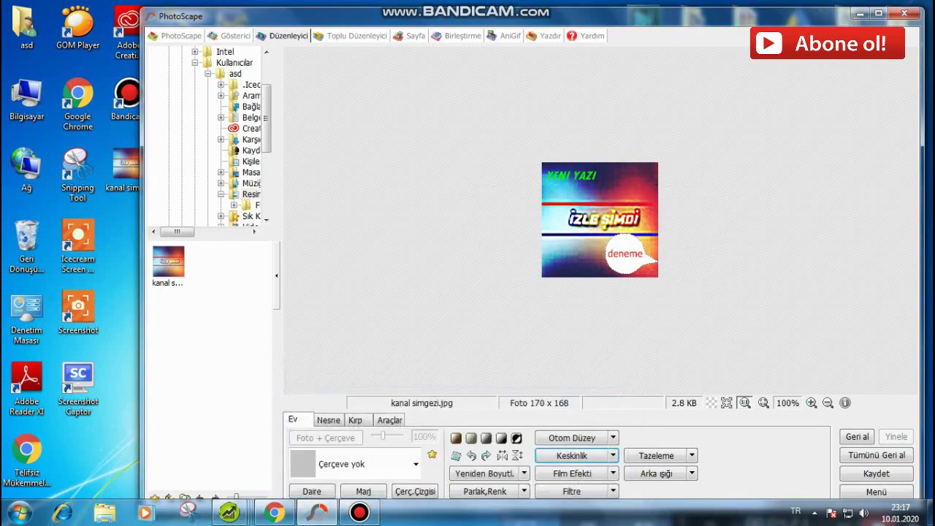
- Glance at the film effect presets without applying any, then bring up the filter list
click(571, 473)
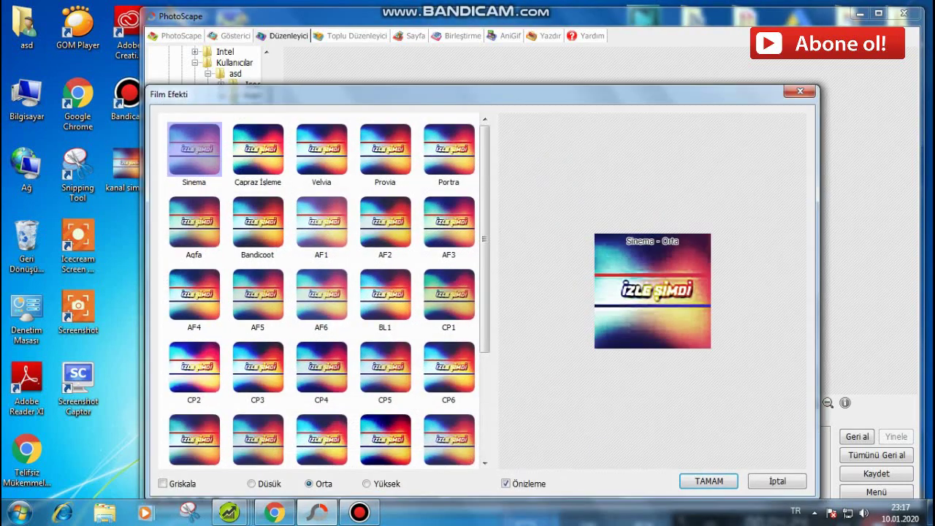
key(Escape)
click(571, 490)
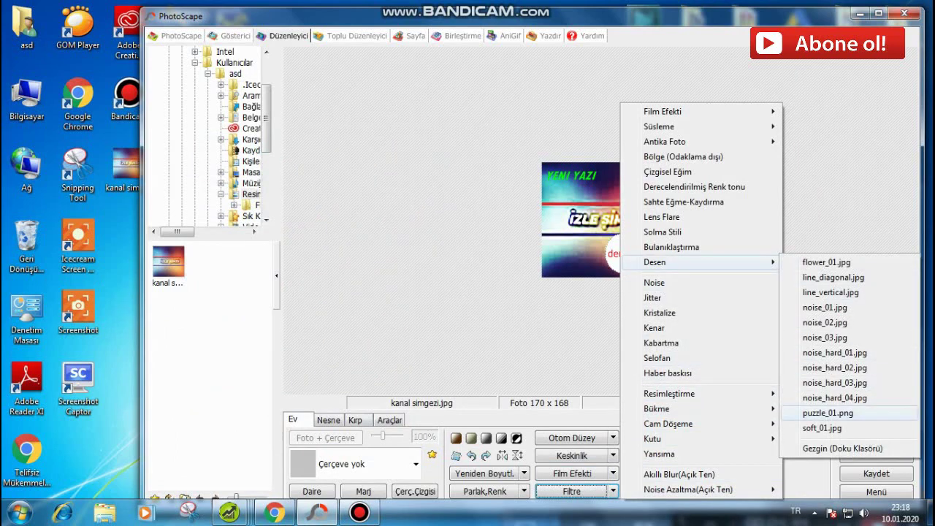
- Apply the puzzle_01 and crinkled texture filters, then try greyscale, sepia and black-and-white
click(828, 413)
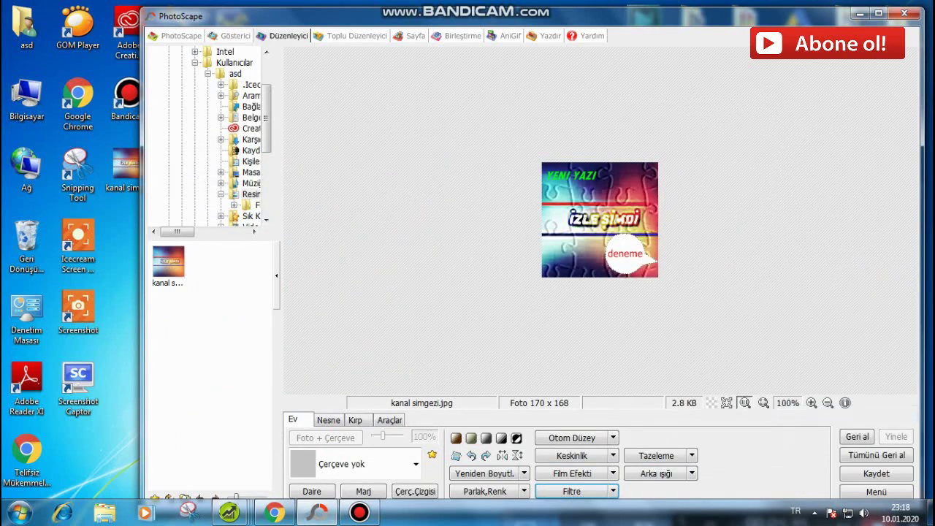
click(571, 491)
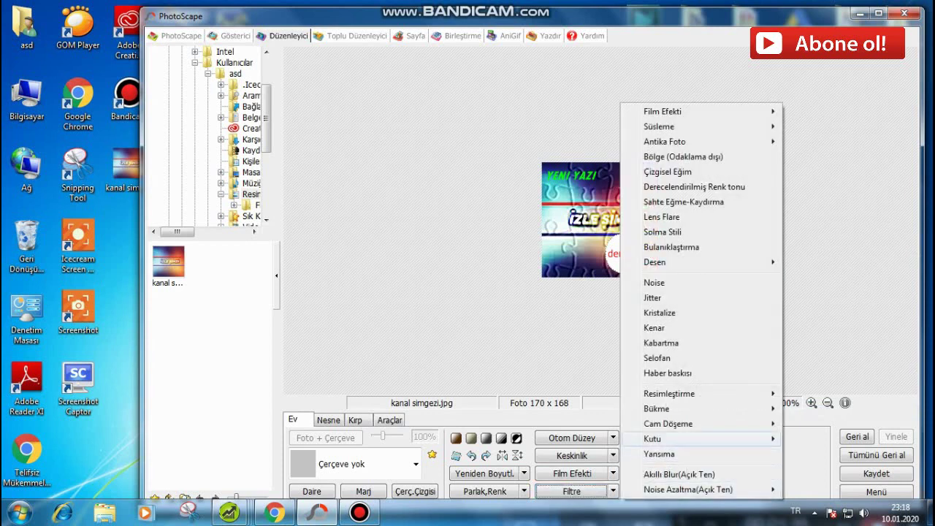
click(833, 262)
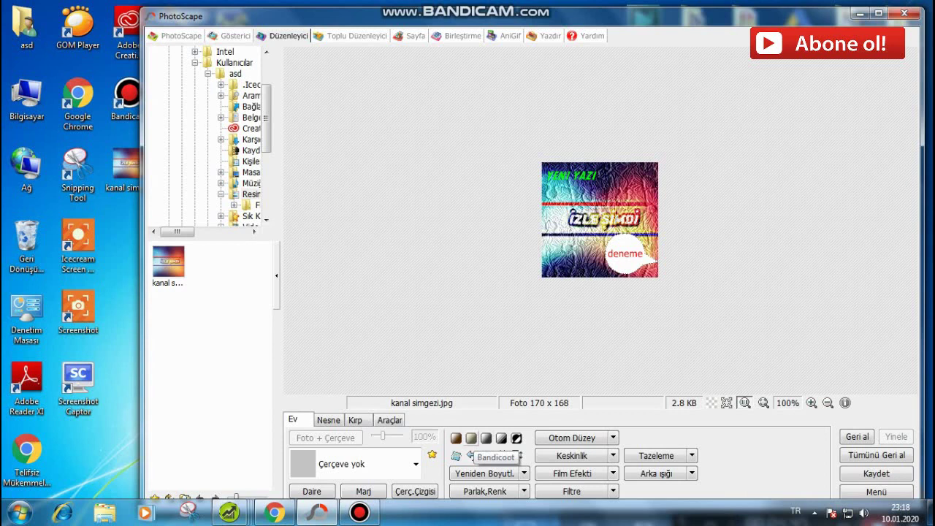
click(472, 438)
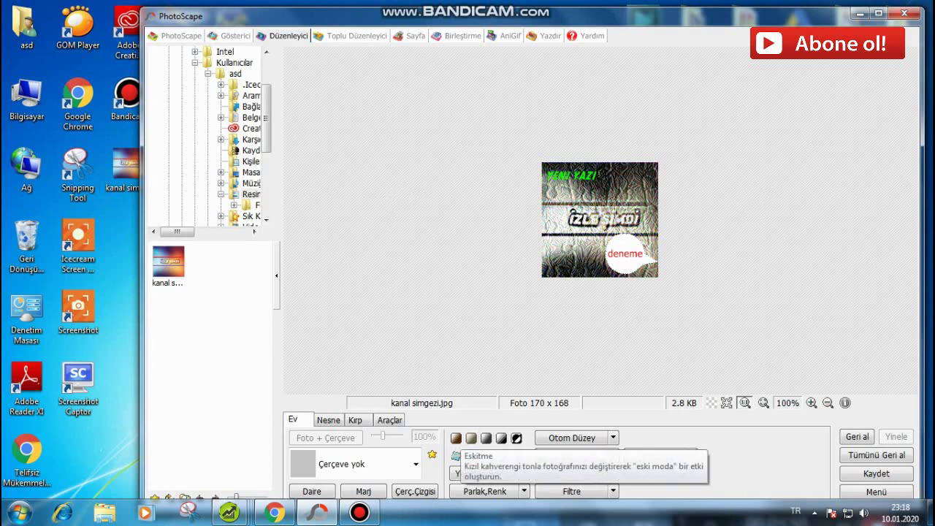
click(457, 437)
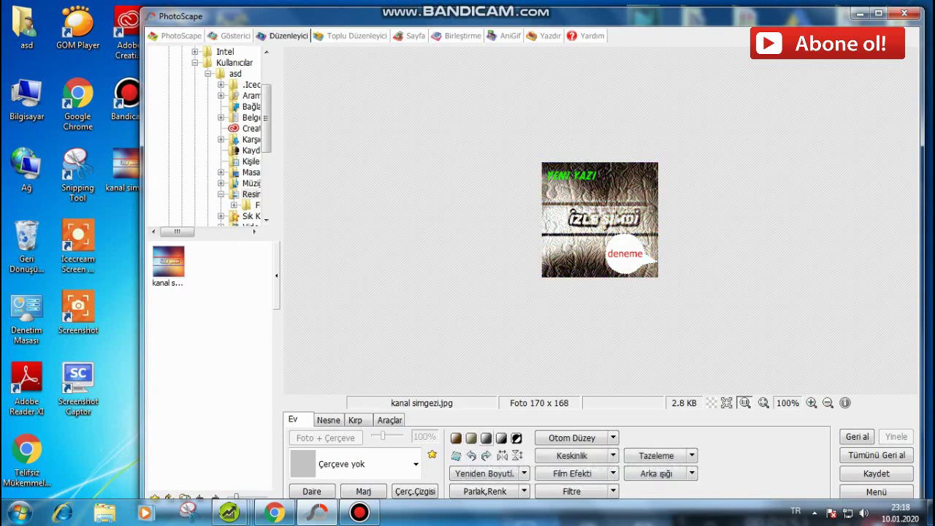
click(516, 438)
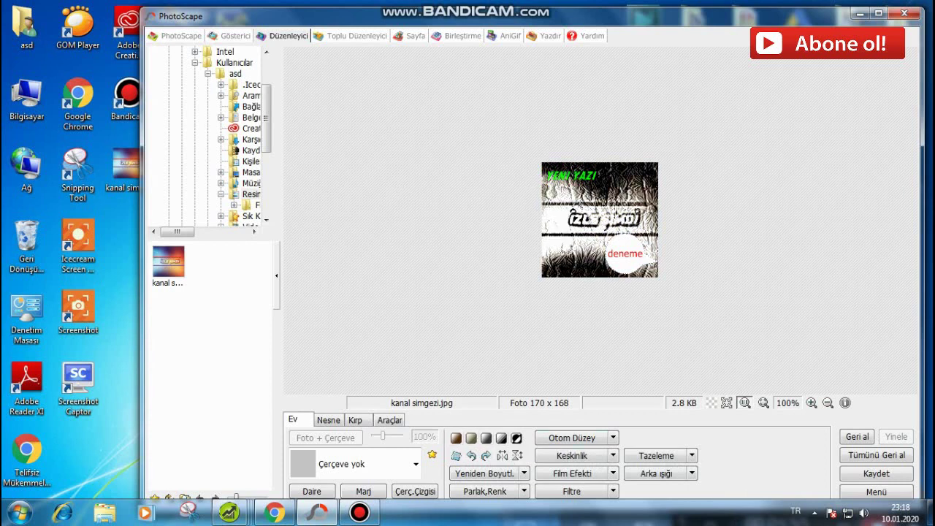
- Rotate the icon back and forth in 90° turns and undo the final rotation
click(471, 455)
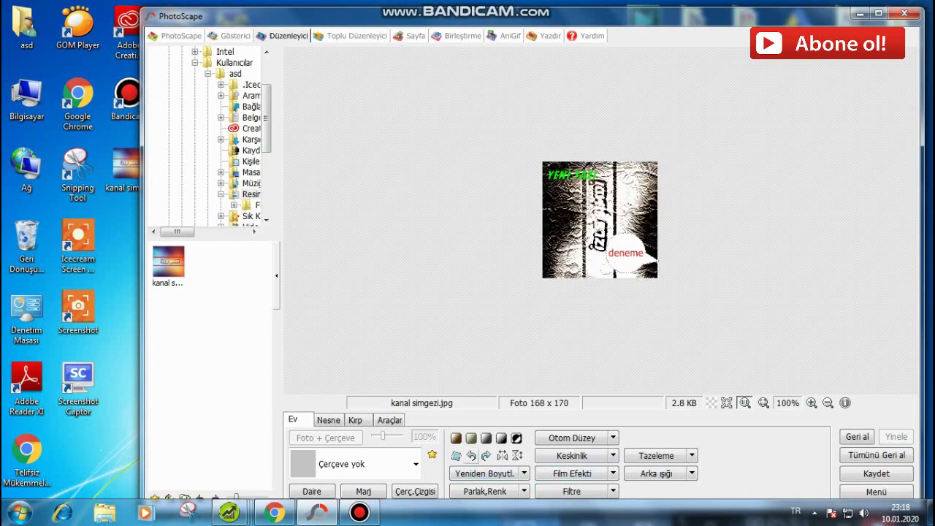
click(486, 455)
click(471, 455)
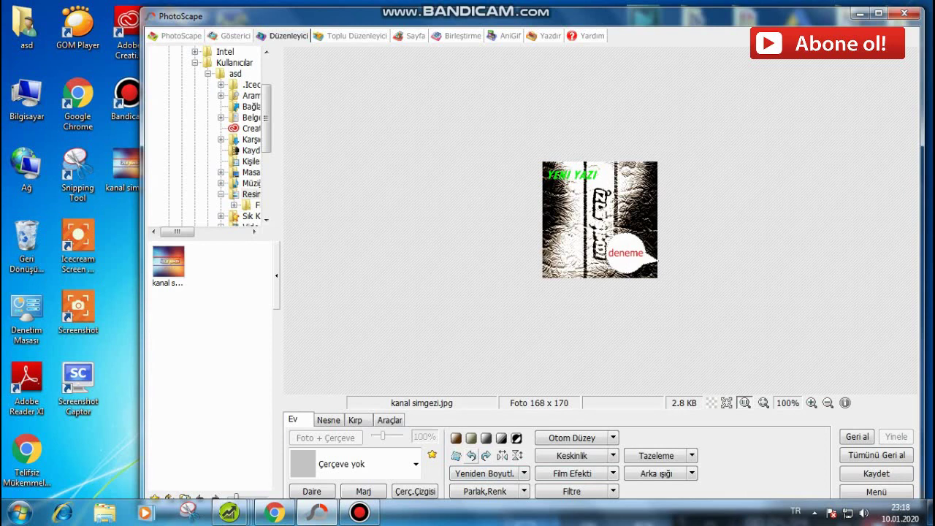
click(471, 455)
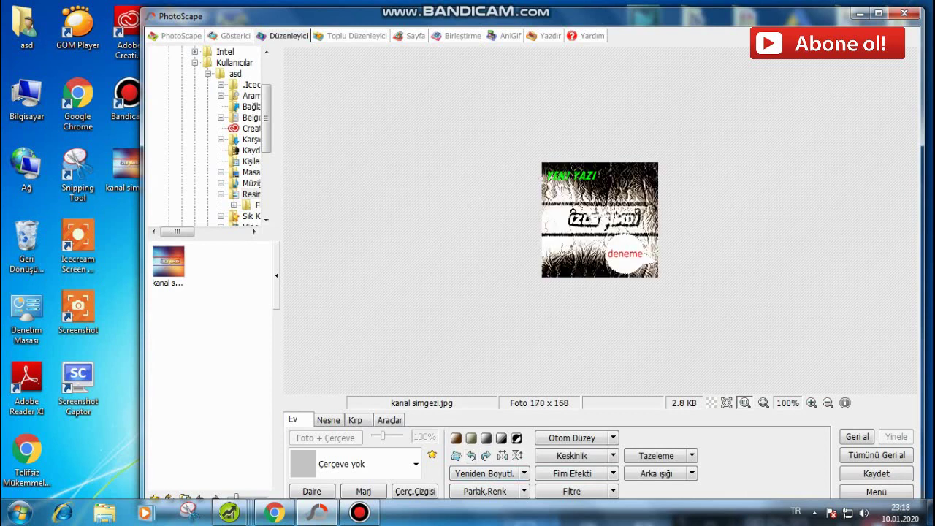
click(486, 455)
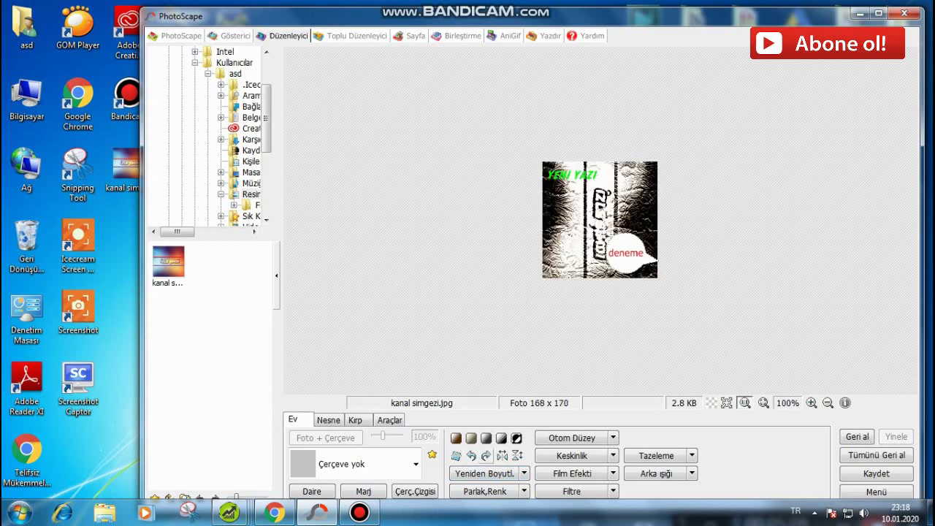
click(471, 455)
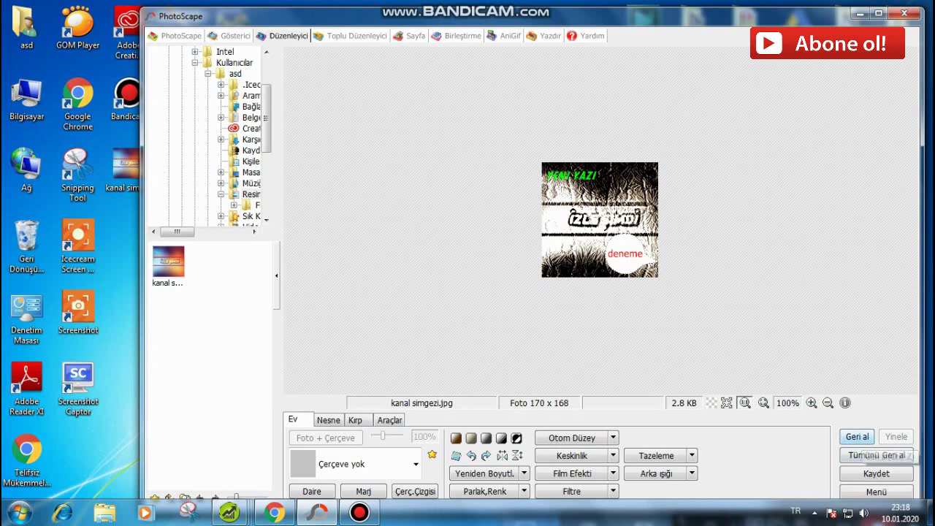
click(857, 436)
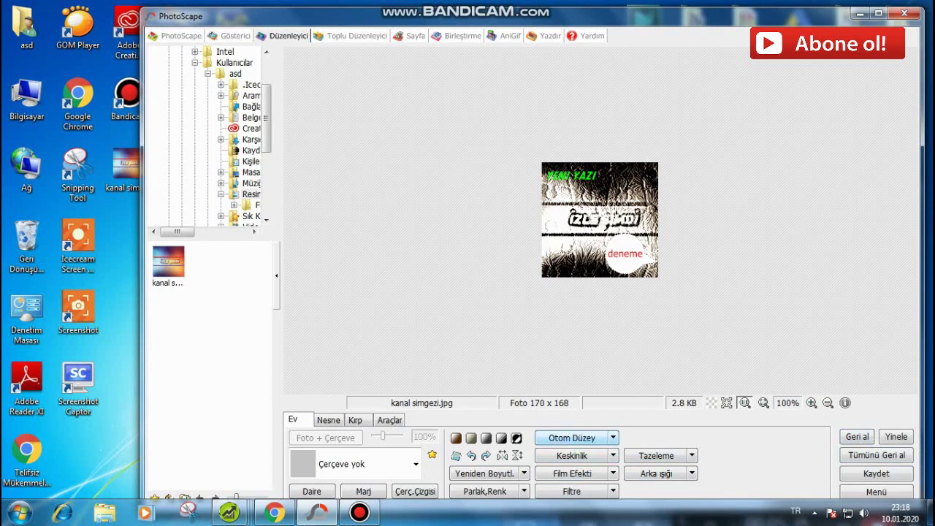
- Apply the Otom Düzey - Yüksek high-strength auto level to the icon
click(572, 438)
click(614, 438)
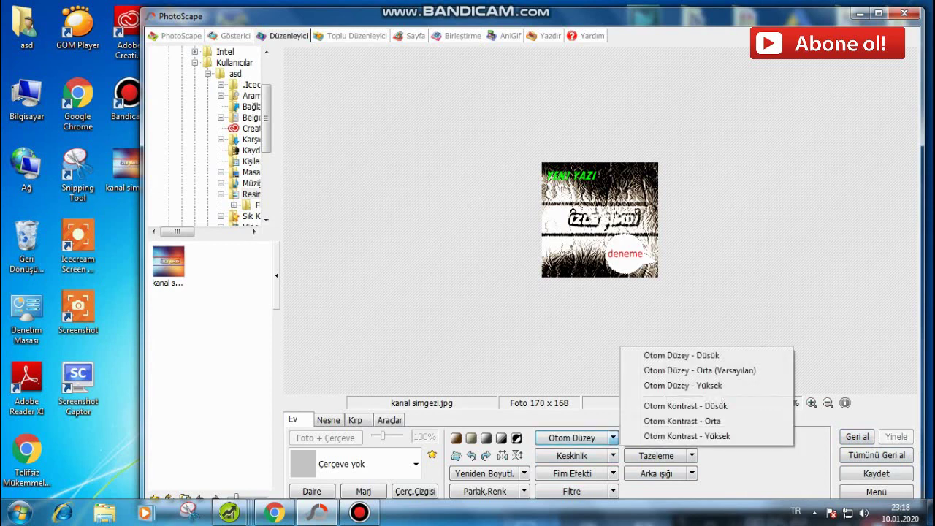
click(683, 385)
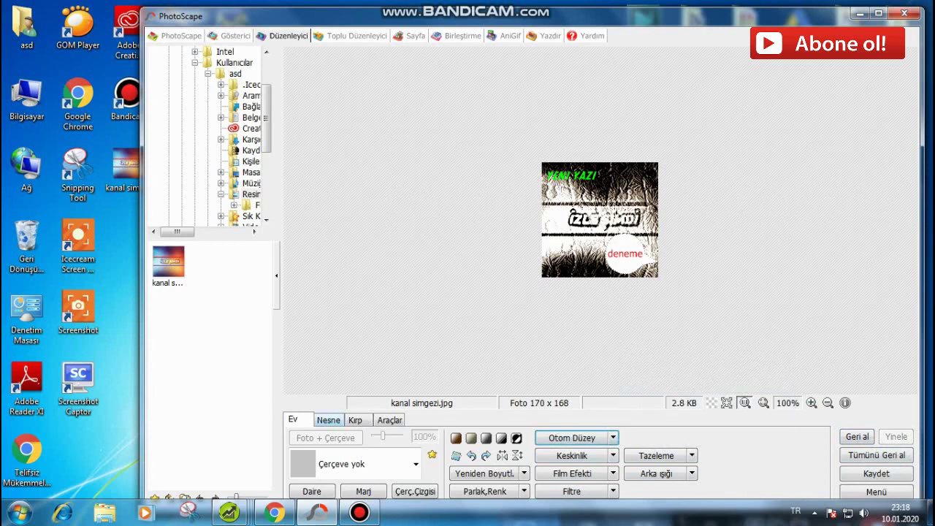
click(328, 420)
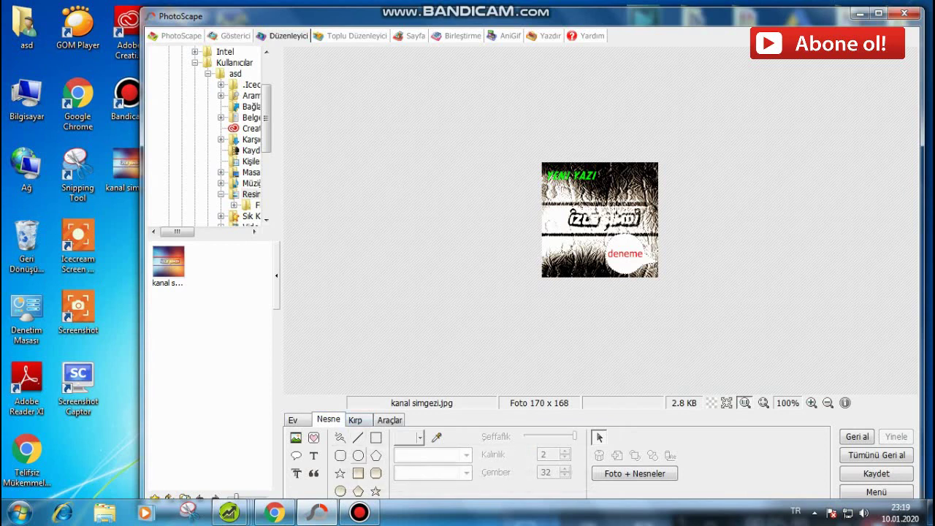
- Draw a white freehand stroke beside deneme and a red zigzag above the middle text
click(340, 436)
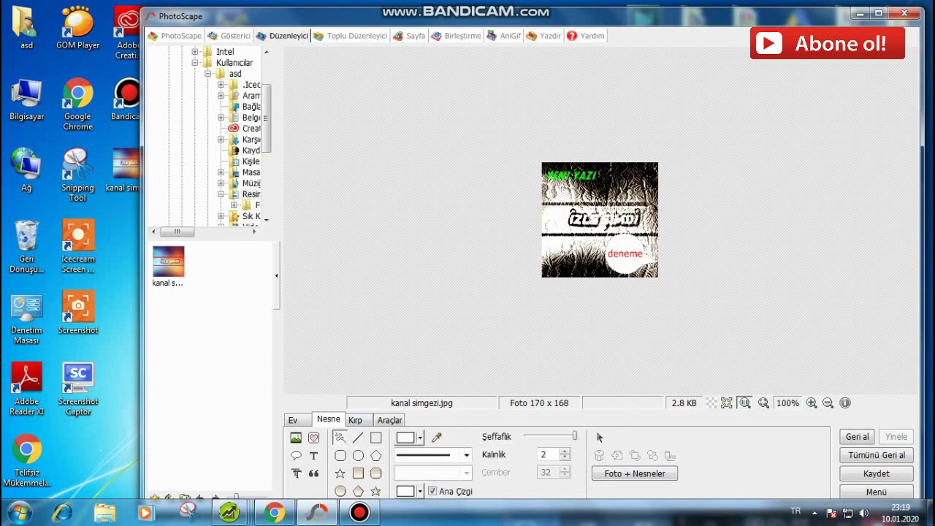
drag(586, 247, 562, 263)
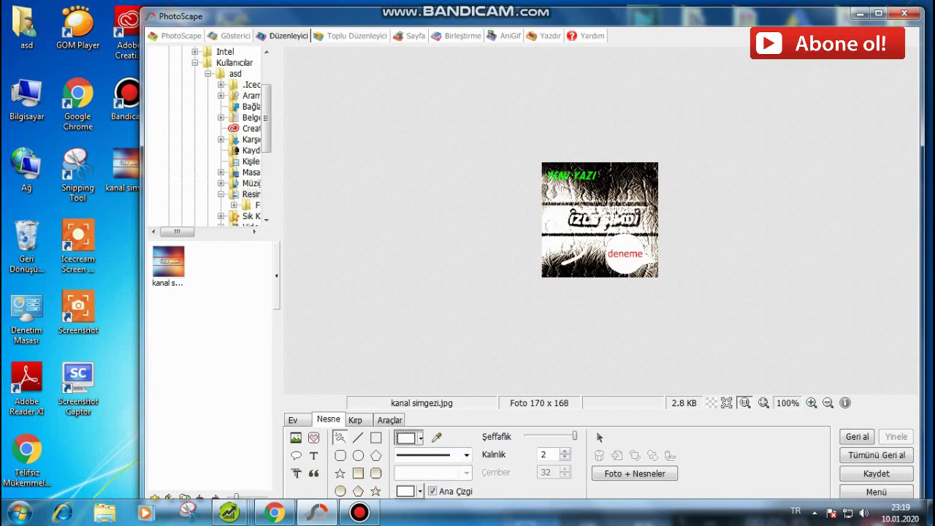
click(420, 438)
click(402, 375)
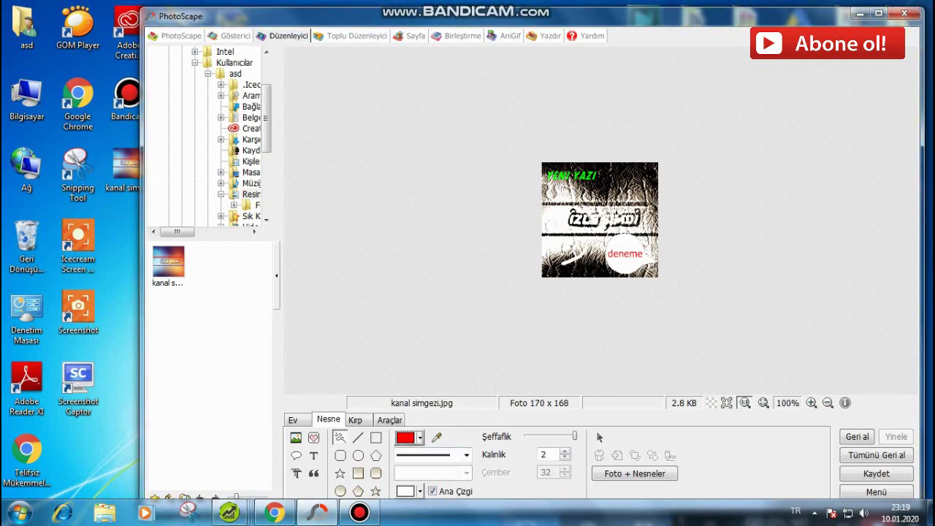
drag(563, 210, 637, 191)
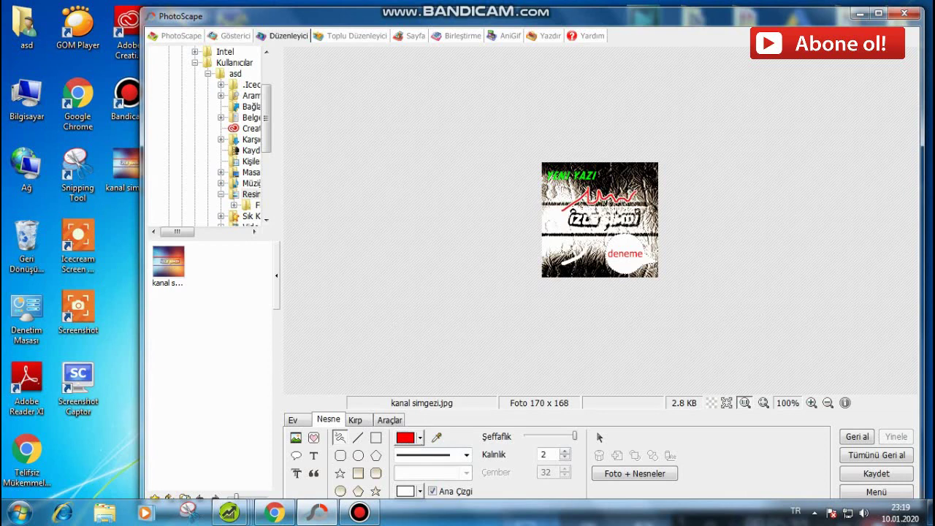
click(389, 420)
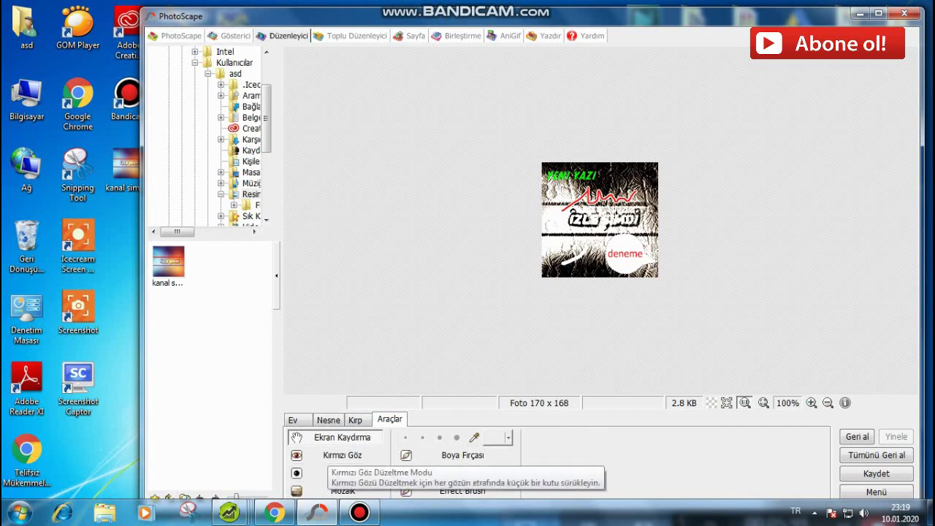
- Move through the Crop, Home, Viewer and Batch tabs into the Page module's empty three-photo 404 × 404 layout
click(355, 420)
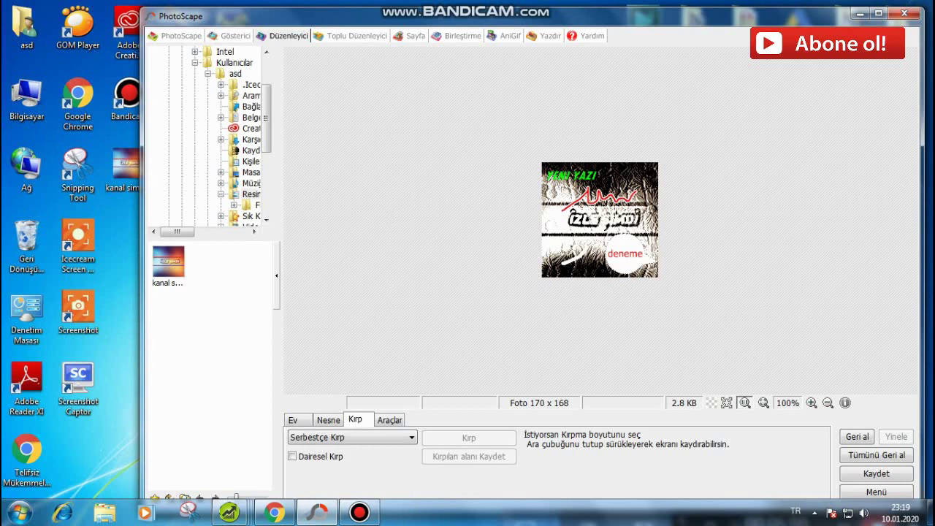
click(292, 420)
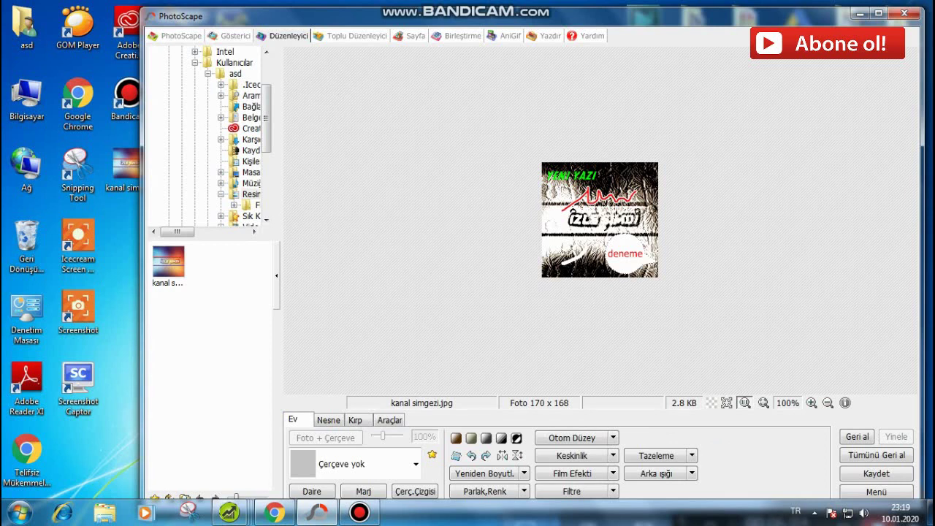
click(231, 35)
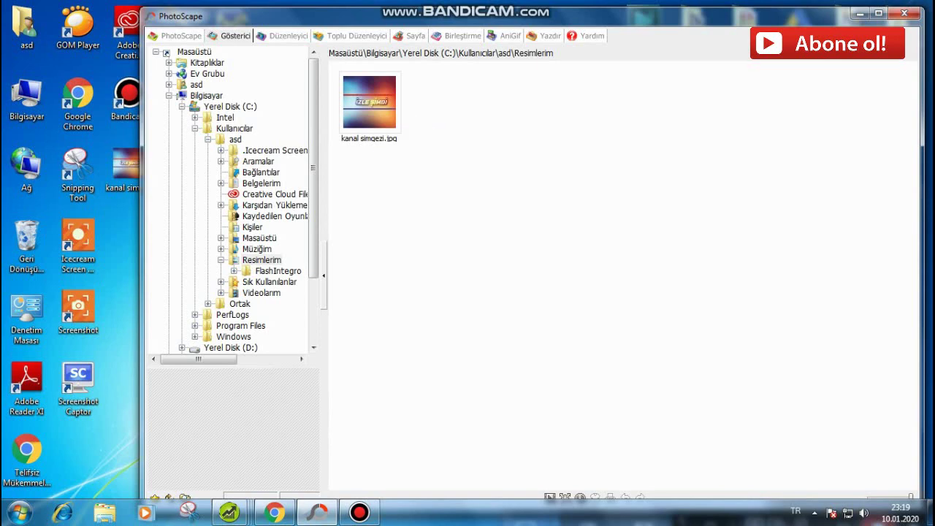
click(357, 36)
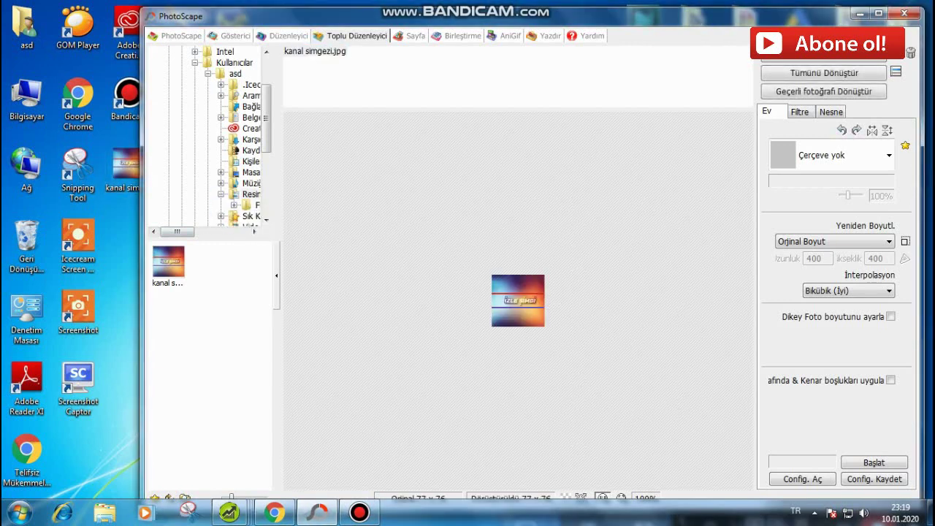
click(414, 35)
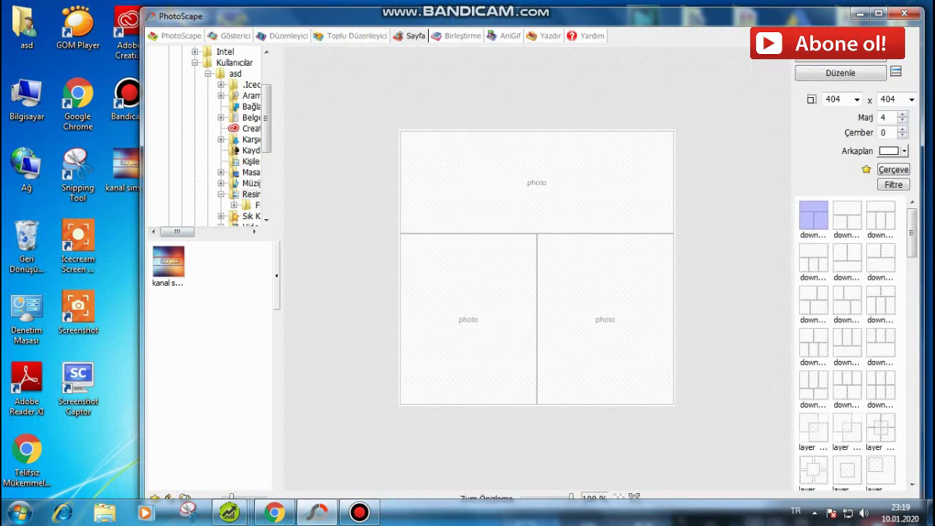
- Drop the kanal simgezi image into the top, bottom-left and bottom-right collage slots
drag(168, 261, 537, 182)
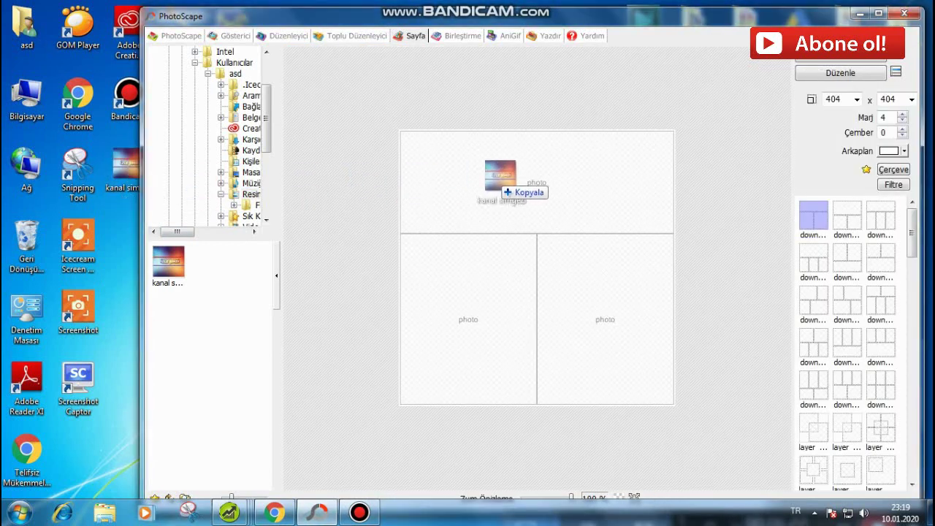
drag(168, 262, 485, 318)
mouse_move(537, 183)
mouse_down()
mouse_move(537, 165)
mouse_move(537, 233)
mouse_move(537, 219)
mouse_up()
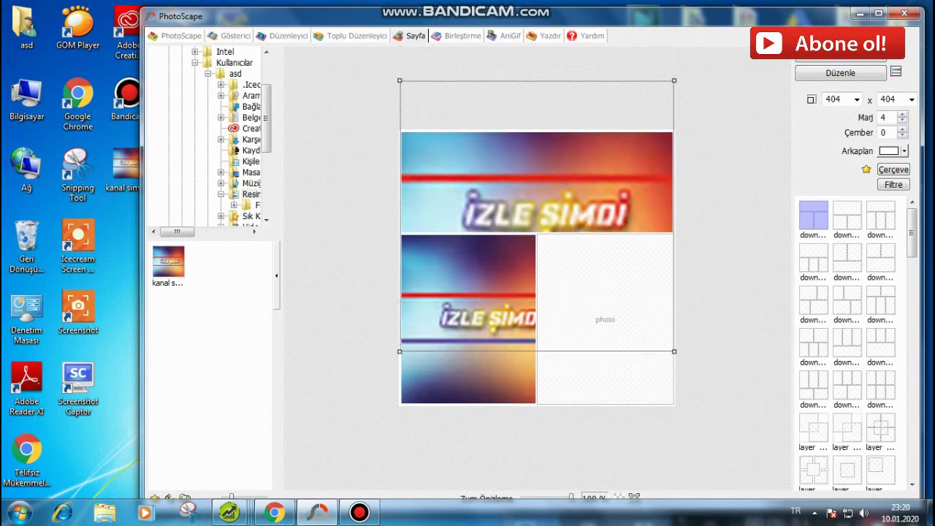
drag(124, 166, 625, 315)
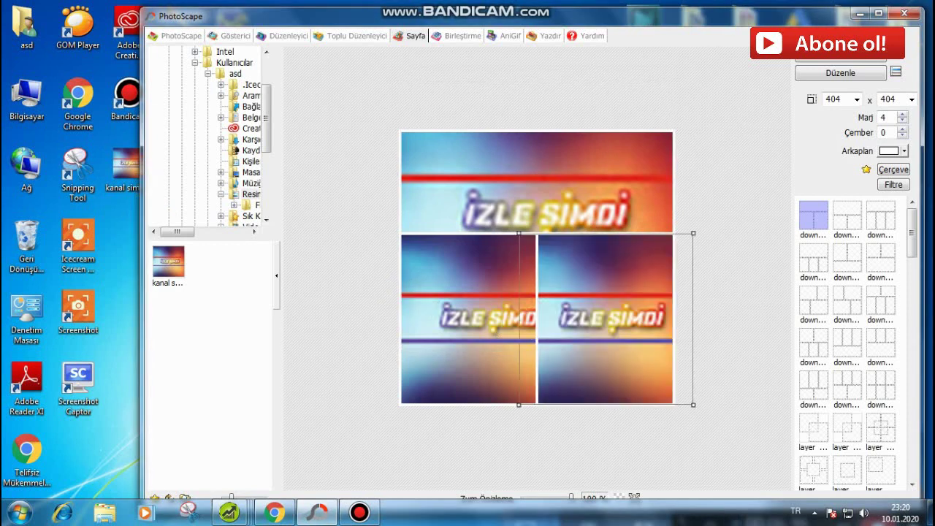
- Enlarge the bottom-left photo by its corner handle, then go to the Combine view
click(467, 322)
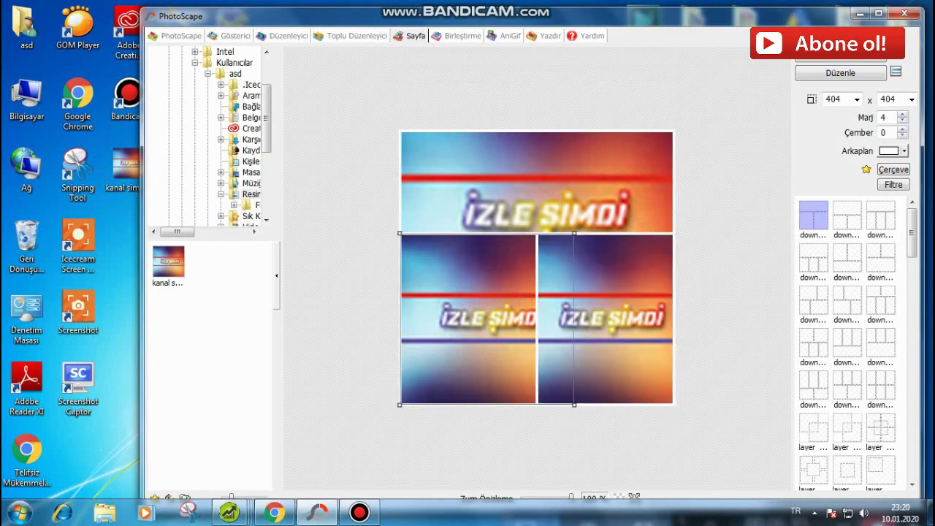
drag(574, 405, 647, 477)
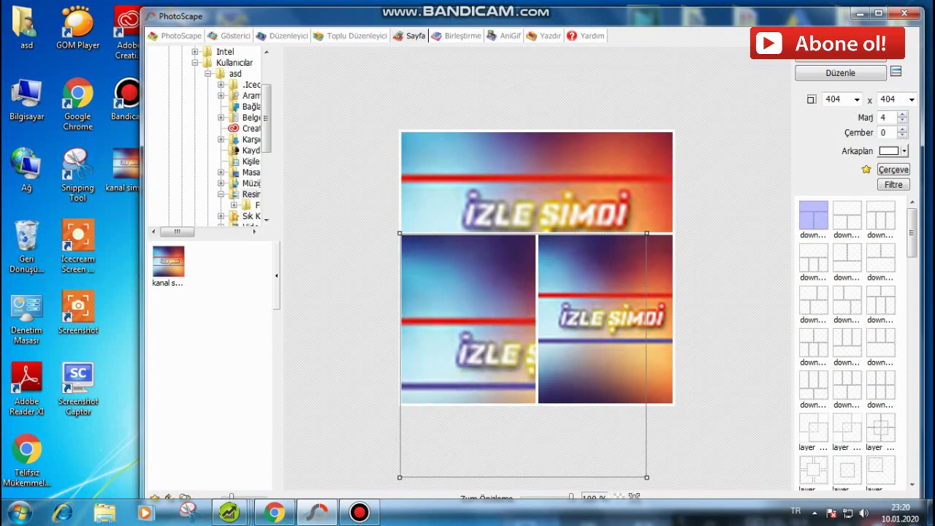
click(605, 322)
click(537, 446)
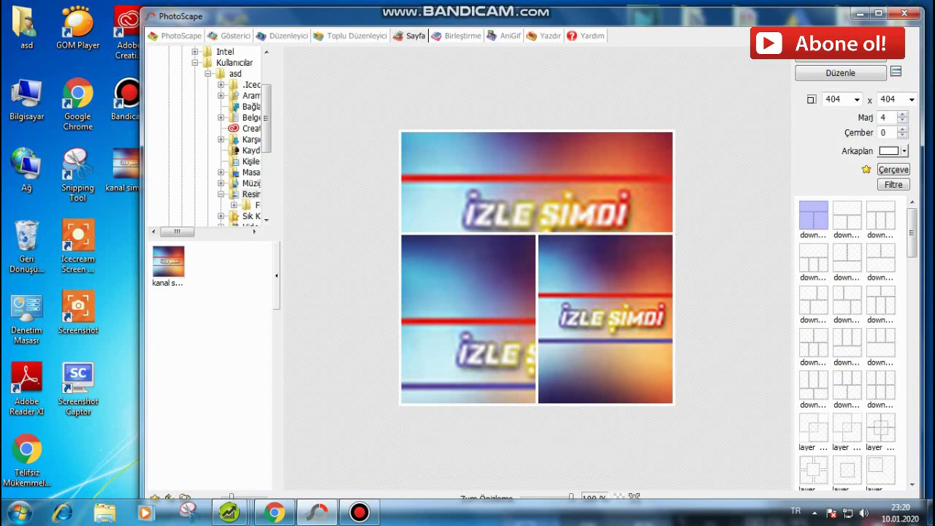
click(605, 319)
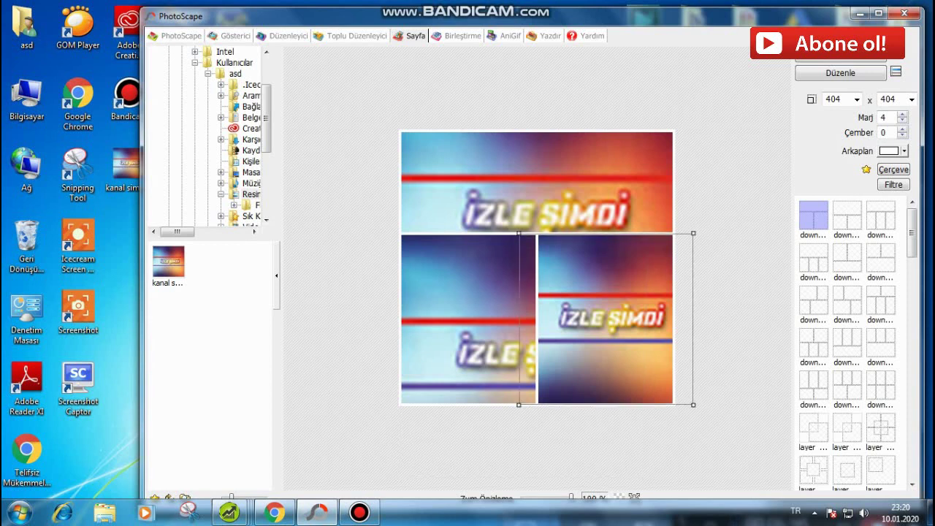
click(537, 183)
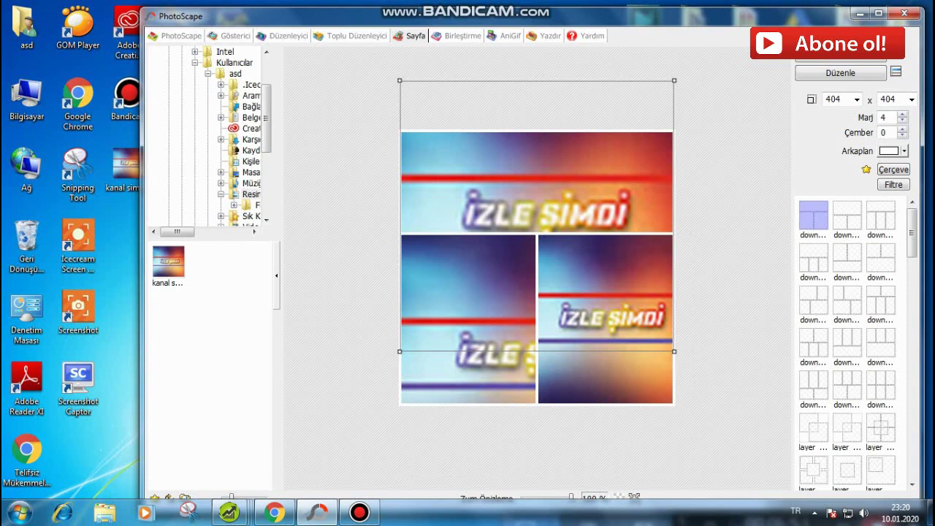
click(478, 35)
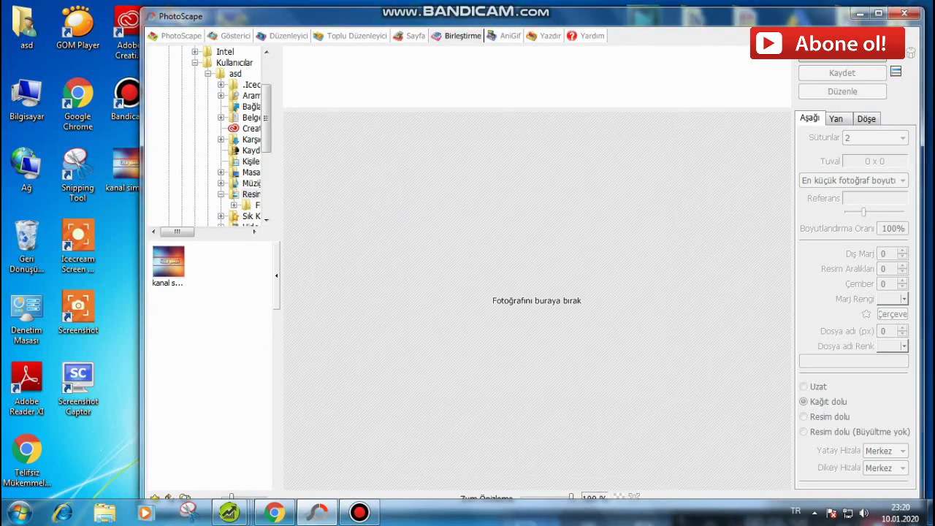
- Stack two copies of the channel photo with a 10-pixel green margin and corner rounding 3
double_click(168, 262)
double_click(168, 262)
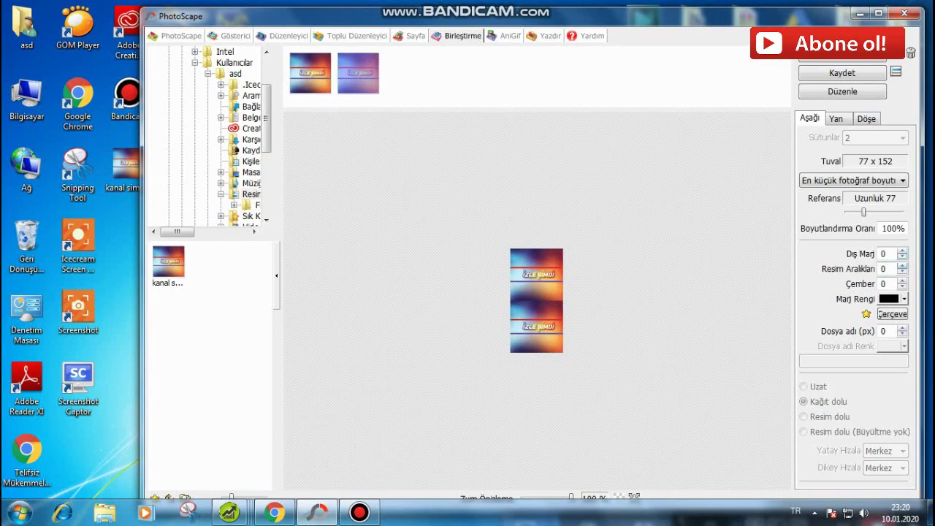
click(903, 250)
click(903, 250)
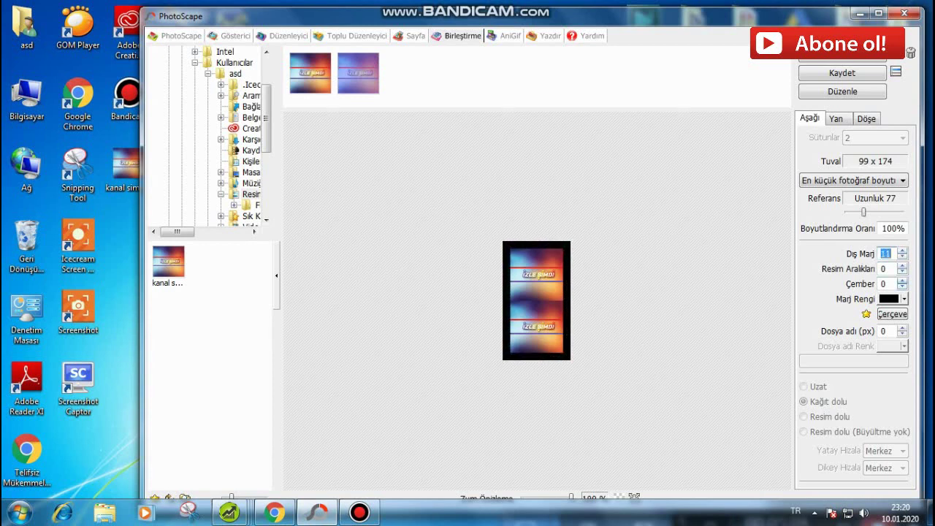
click(903, 280)
click(903, 281)
click(905, 299)
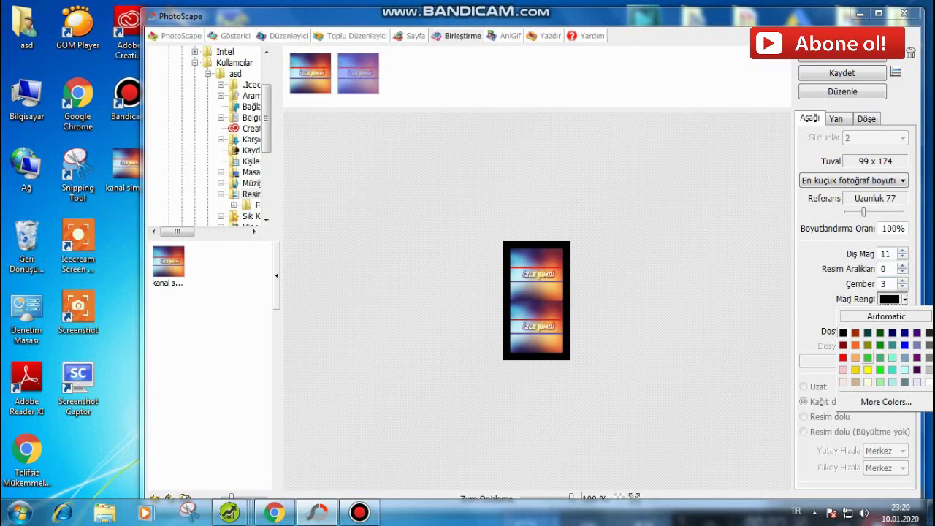
click(867, 357)
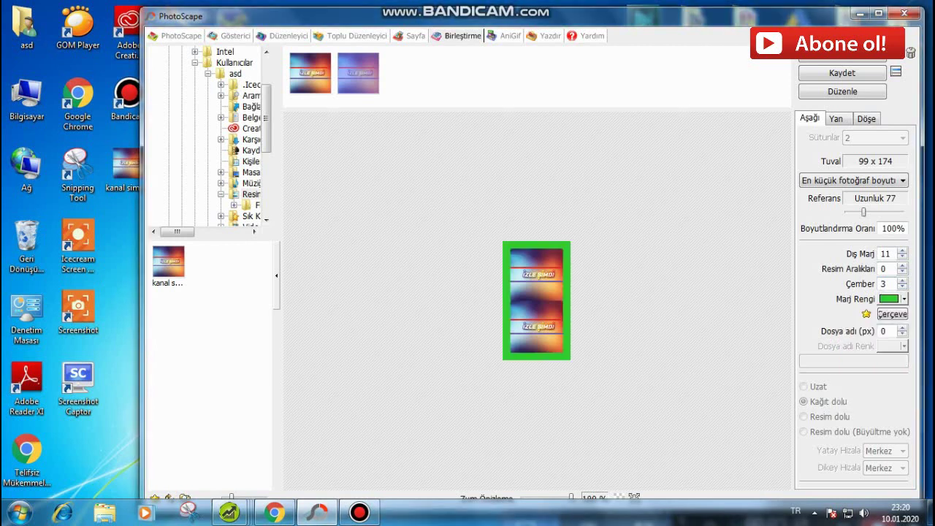
click(892, 313)
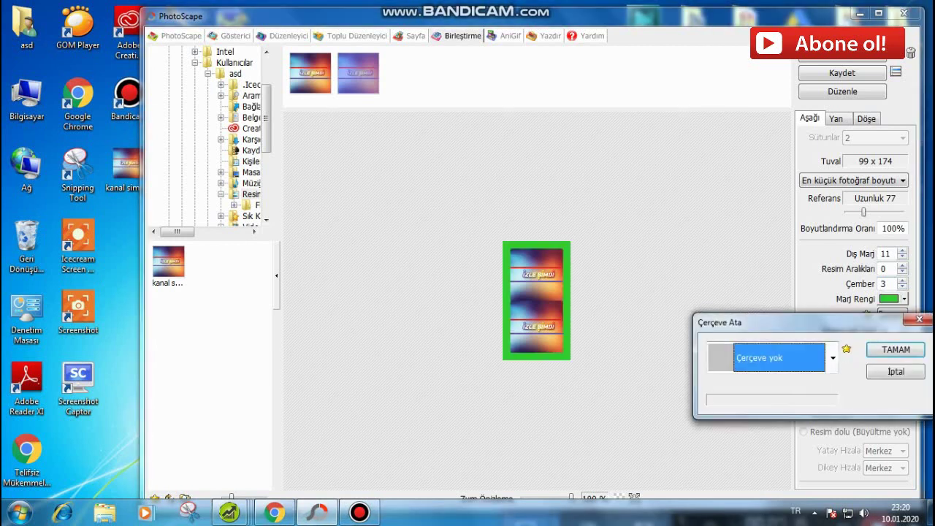
- Try the Black Line 1 and Blank 05 frames, then apply Blank 07 to both images
click(833, 357)
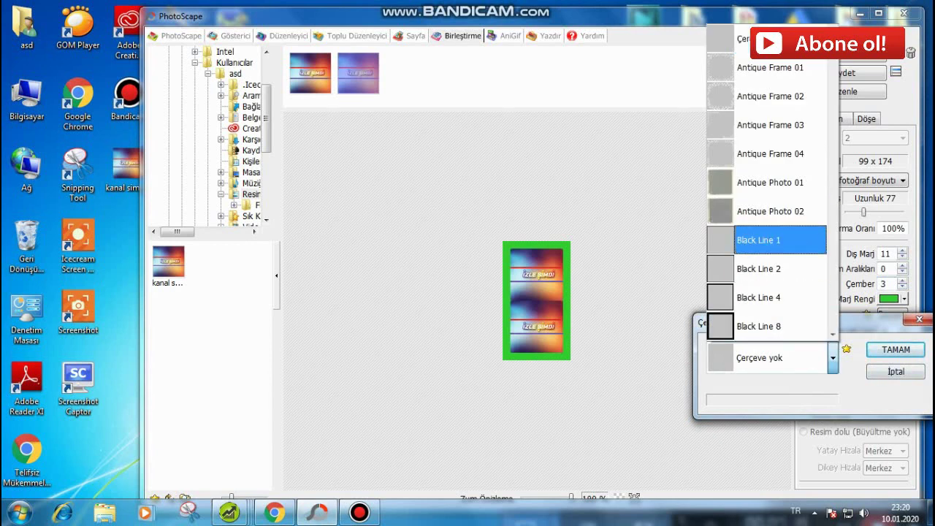
click(780, 240)
click(833, 357)
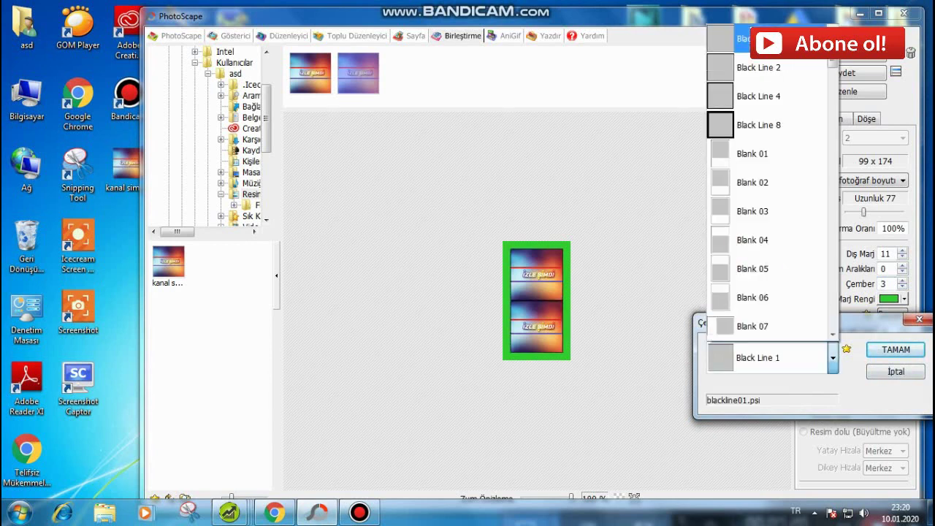
click(753, 268)
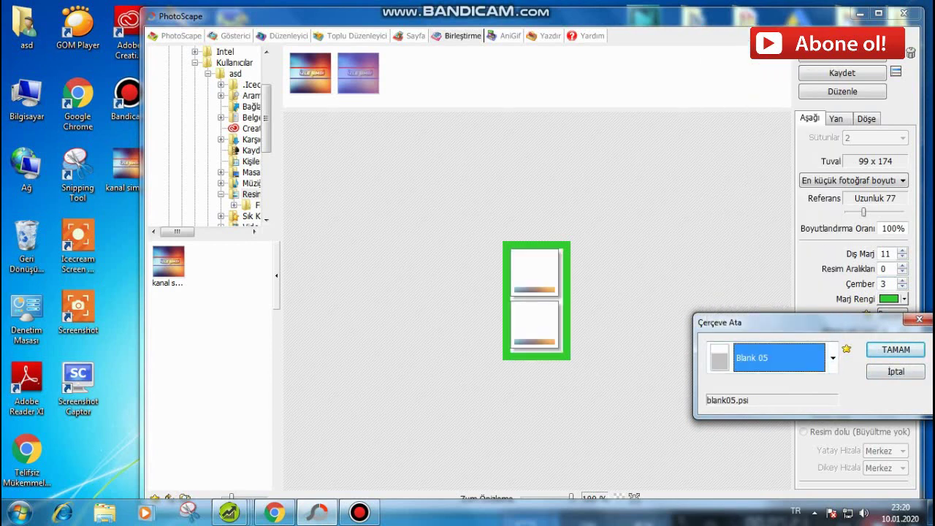
click(833, 357)
click(767, 95)
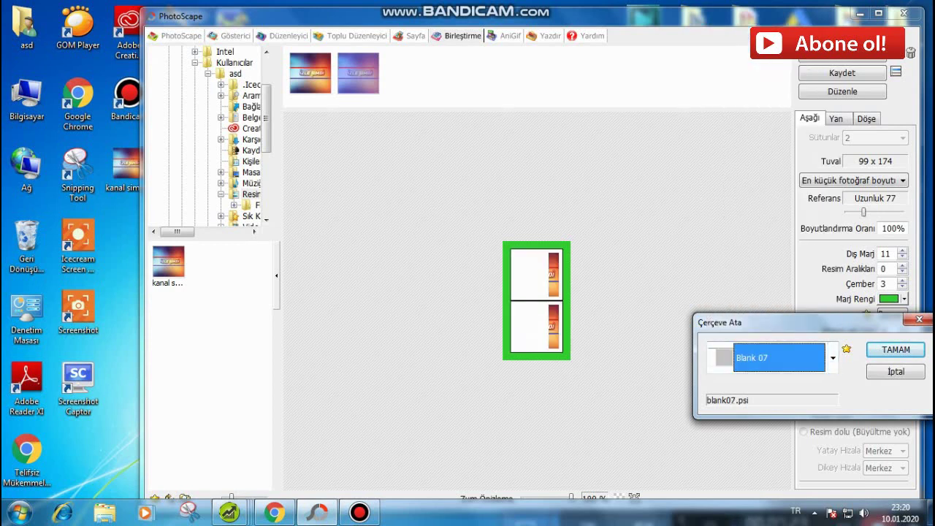
click(833, 358)
click(767, 36)
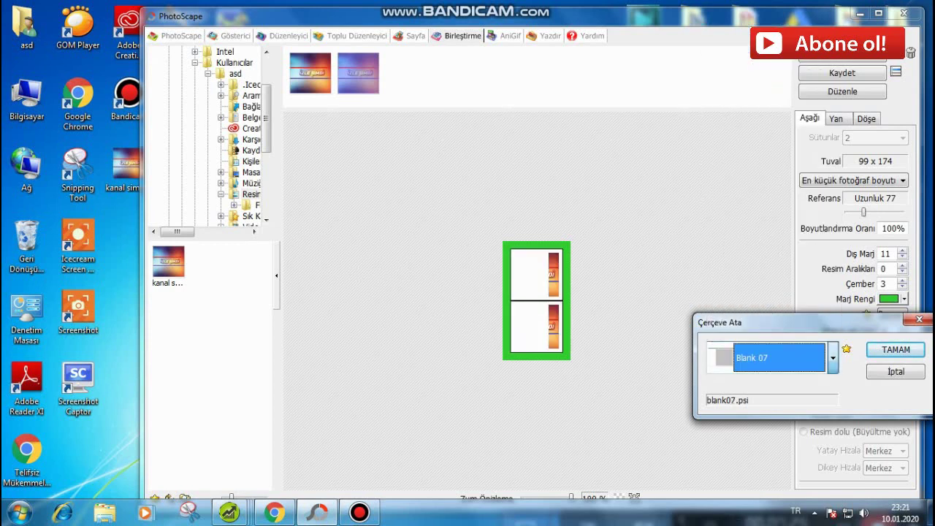
click(896, 349)
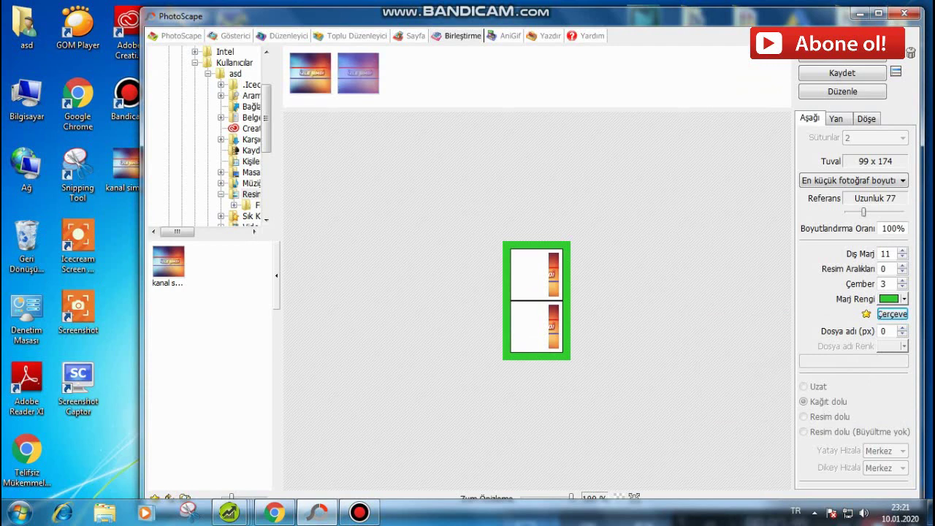
- In AniGif, add the channel icon image as the first frame, timed at 0.50 seconds
click(235, 35)
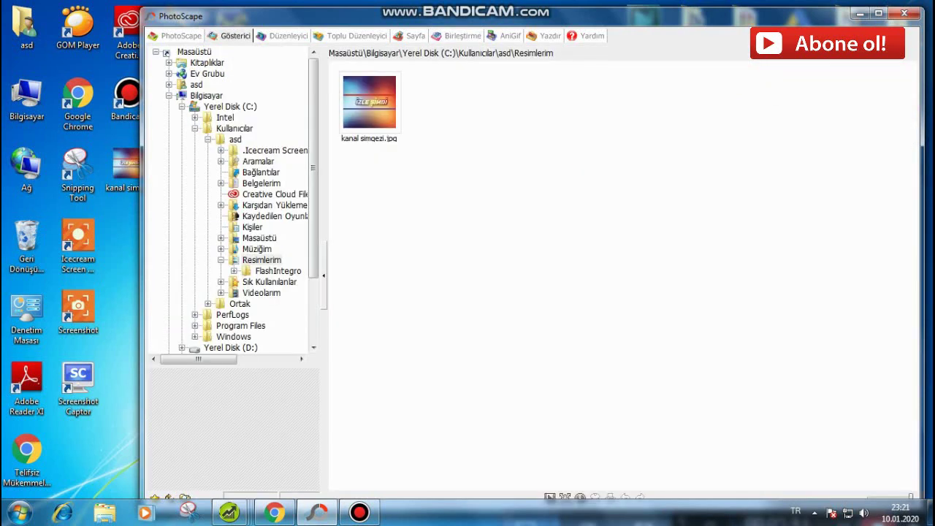
click(287, 35)
click(356, 35)
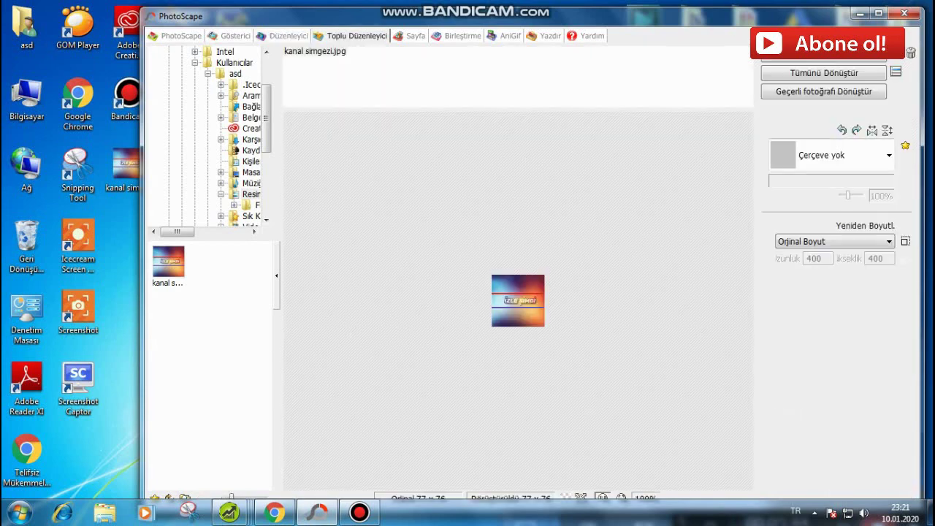
click(410, 35)
click(468, 35)
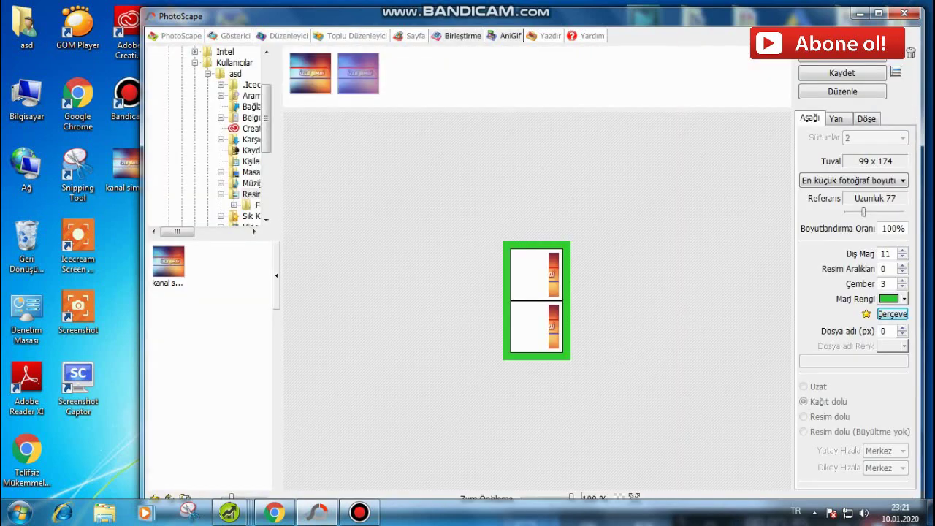
click(507, 35)
drag(125, 168, 315, 77)
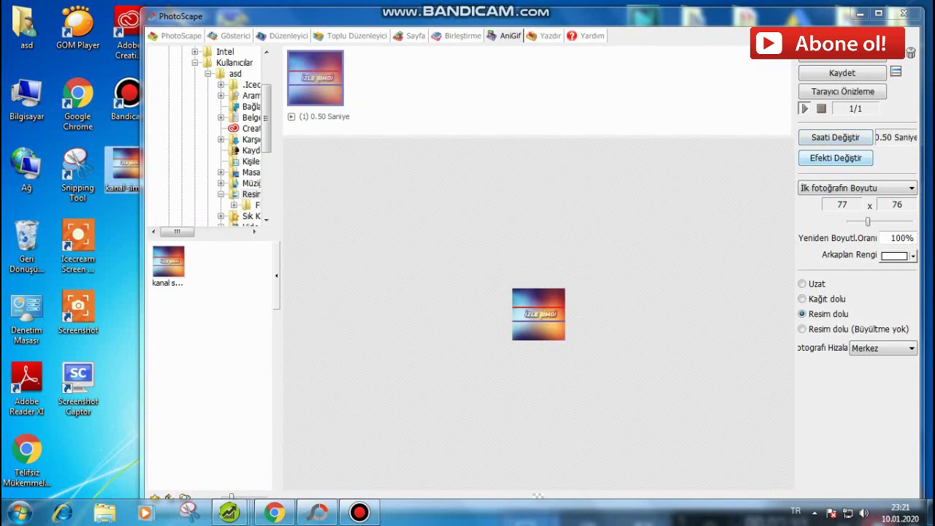
- Align the GIF photo bottom-right on a turquoise background, sized to the smallest photo
click(537, 495)
click(882, 348)
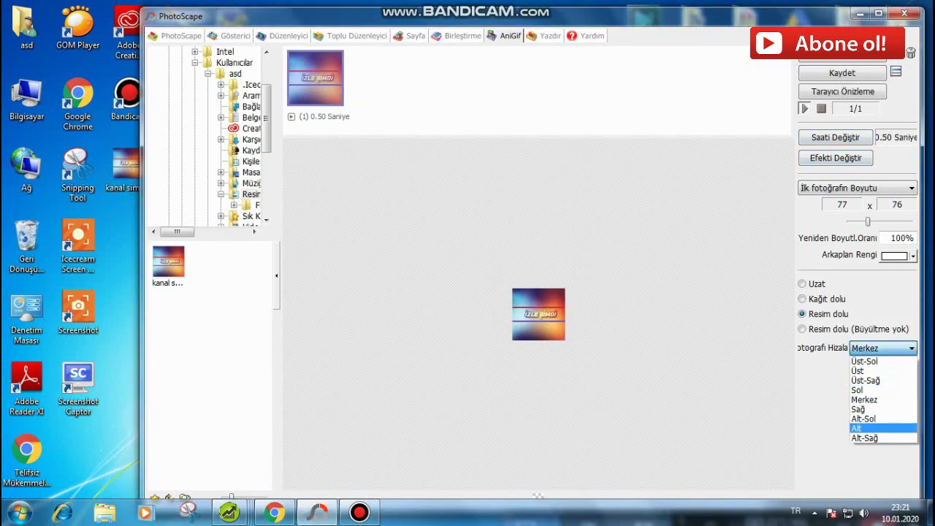
click(877, 439)
click(912, 256)
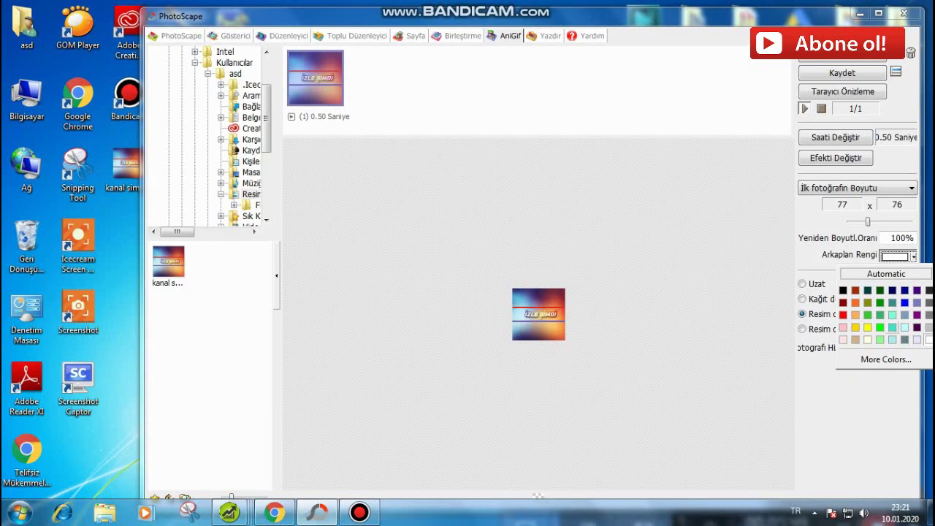
click(892, 327)
click(857, 188)
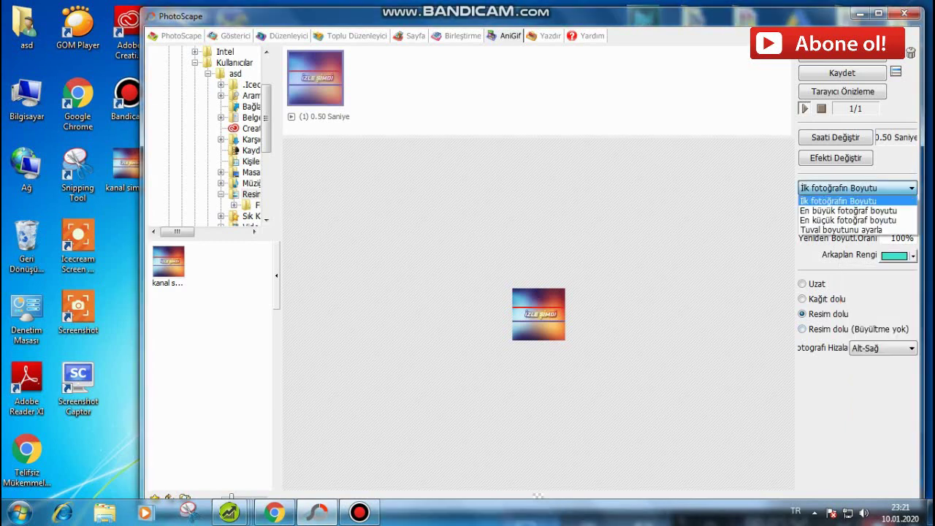
click(855, 210)
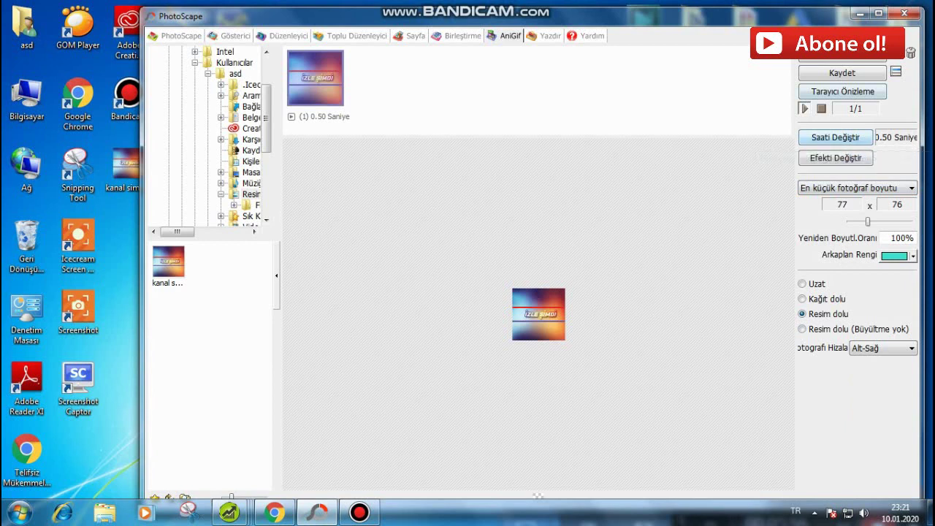
- Dismiss the add-photo menu and return to the PhotoScape home launcher
click(842, 55)
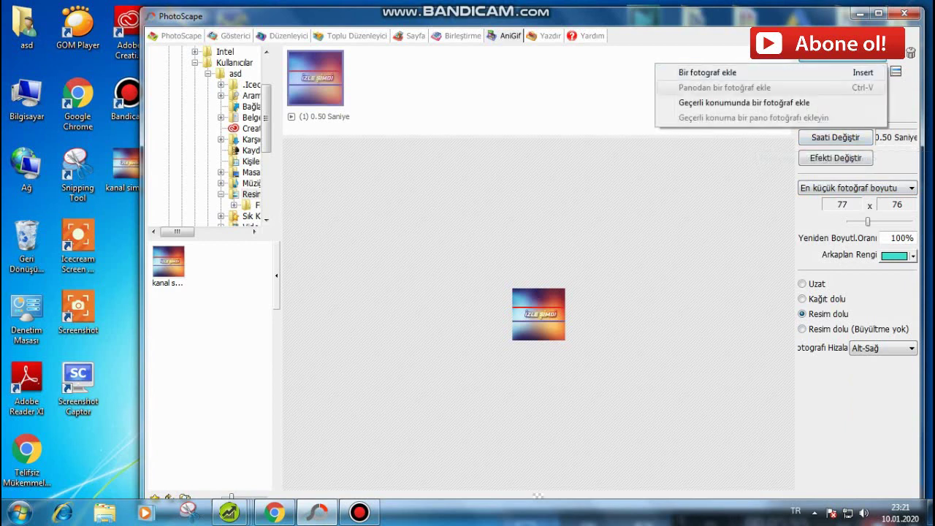
key(Escape)
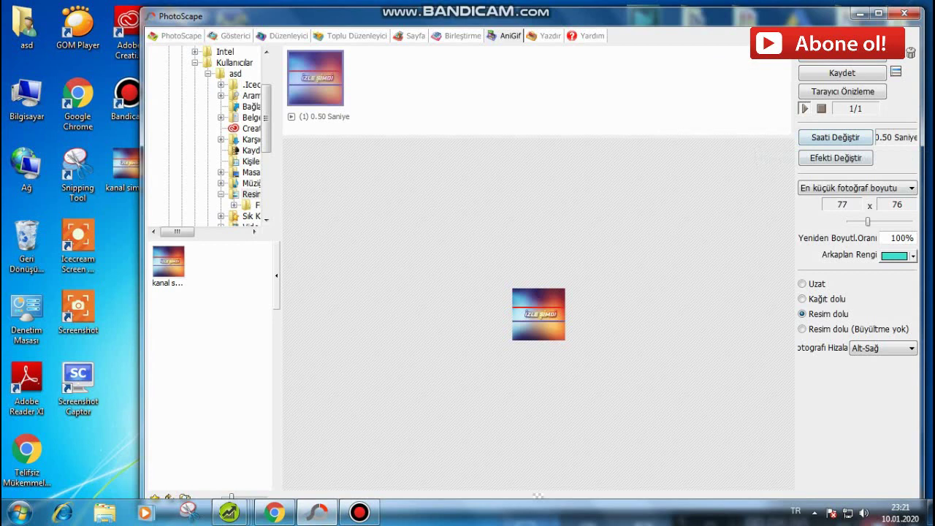
click(176, 35)
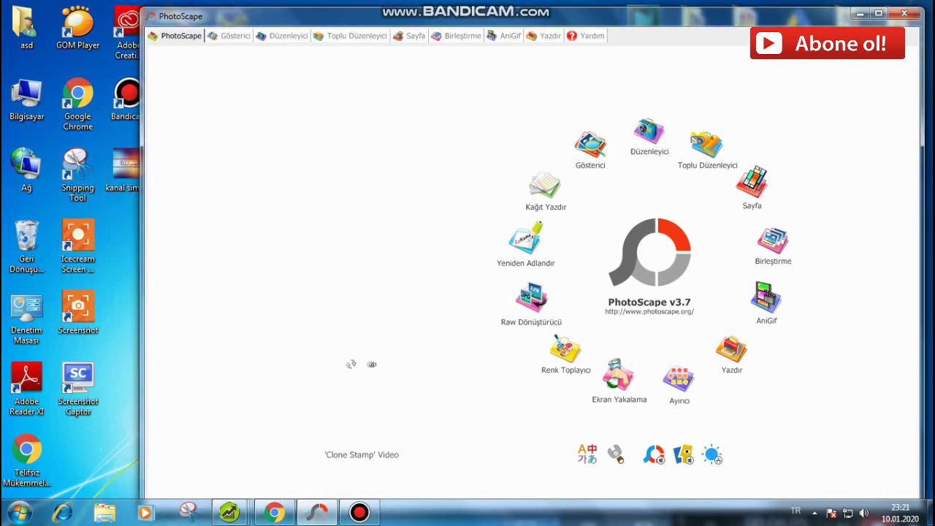
- Save the edited icon at 95% JPEG quality as kanal simgezi.jpg on the desktop
key(Return)
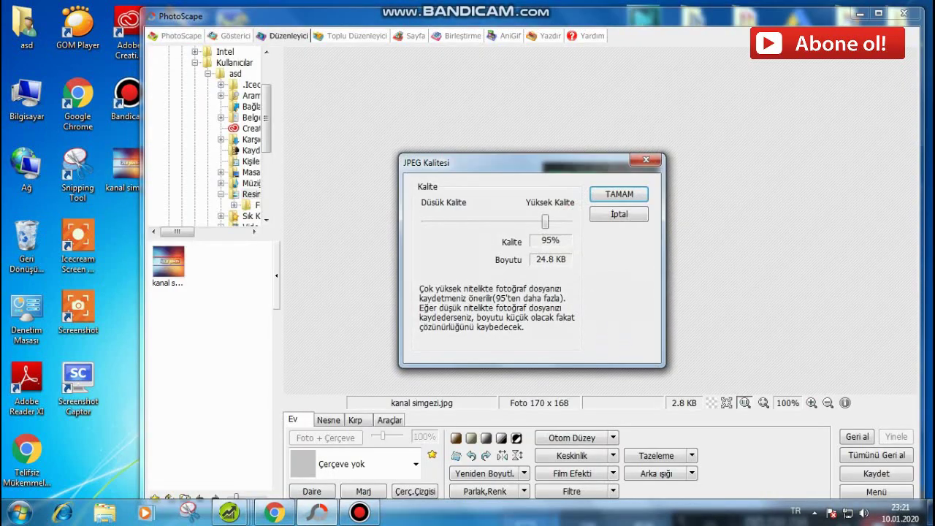
key(Return)
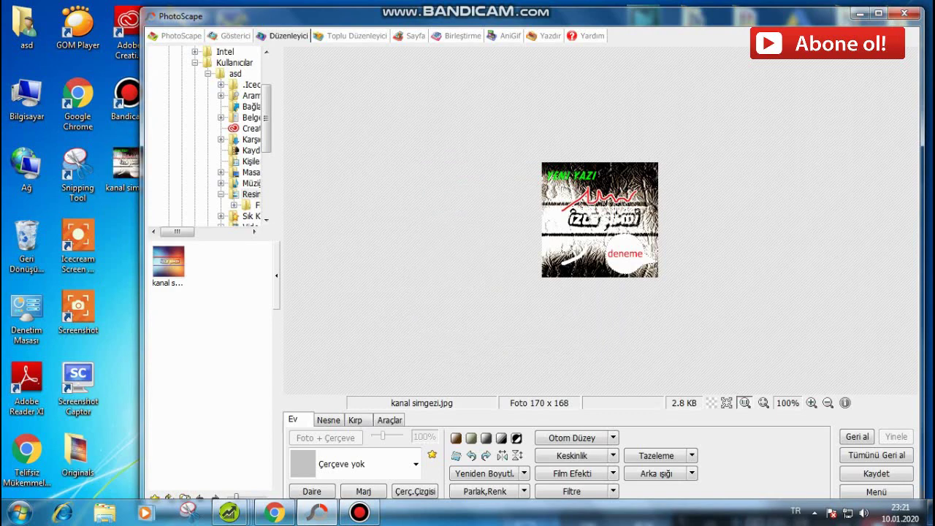
mouse_move(219, 16)
mouse_down()
mouse_move(283, 18)
mouse_move(244, 22)
mouse_up()
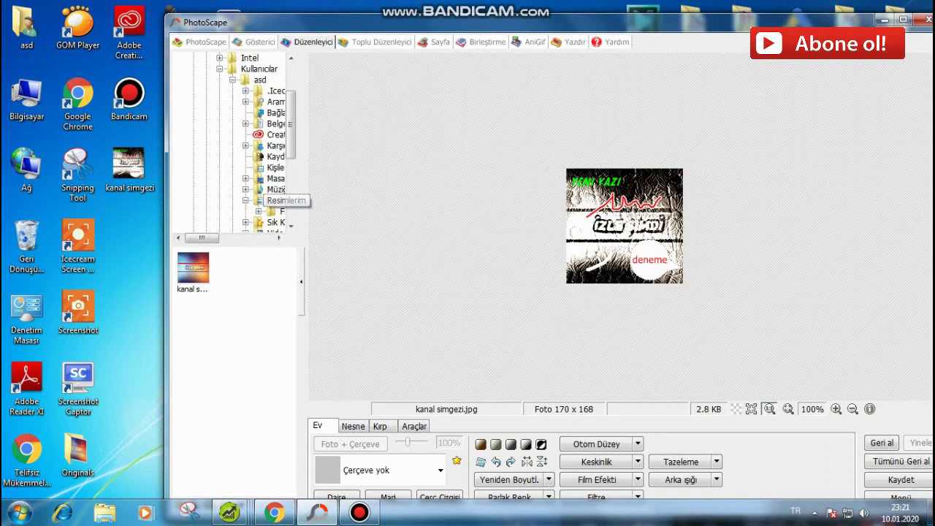
click(901, 479)
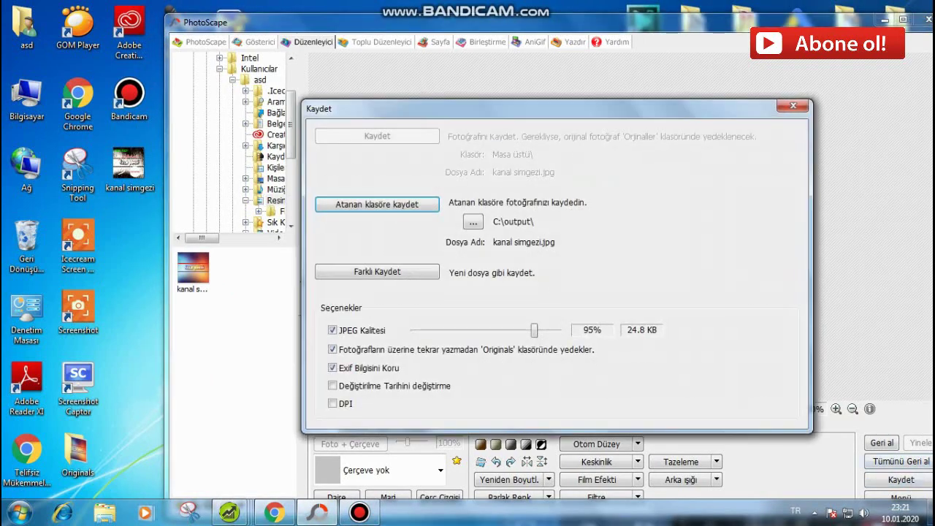
click(377, 272)
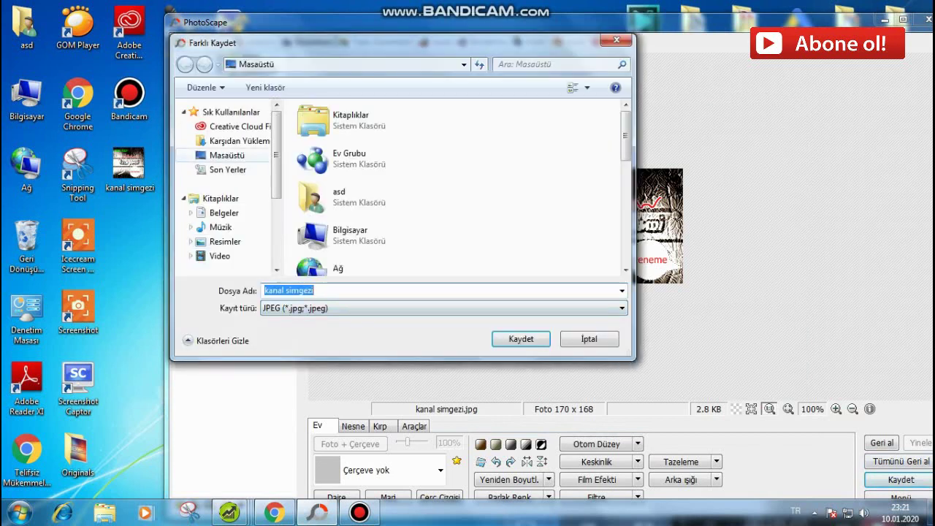
key(Return)
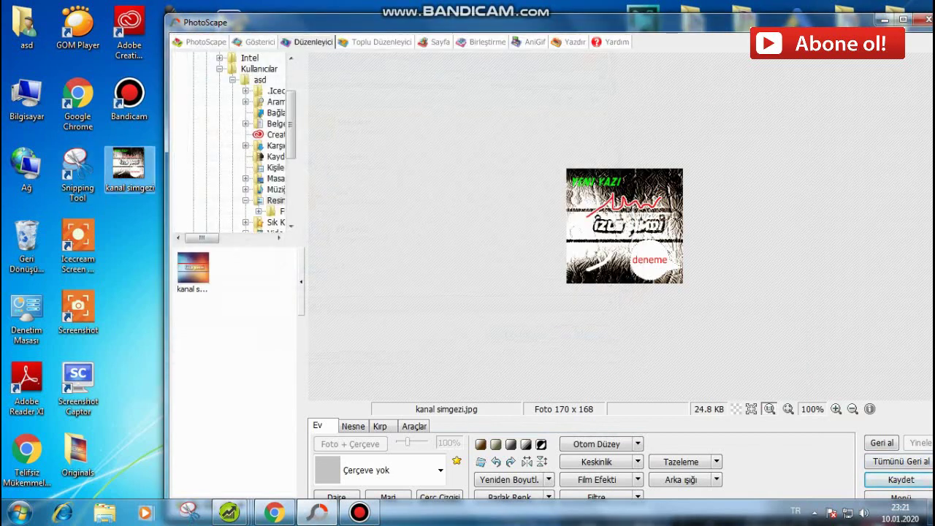
right_click(129, 168)
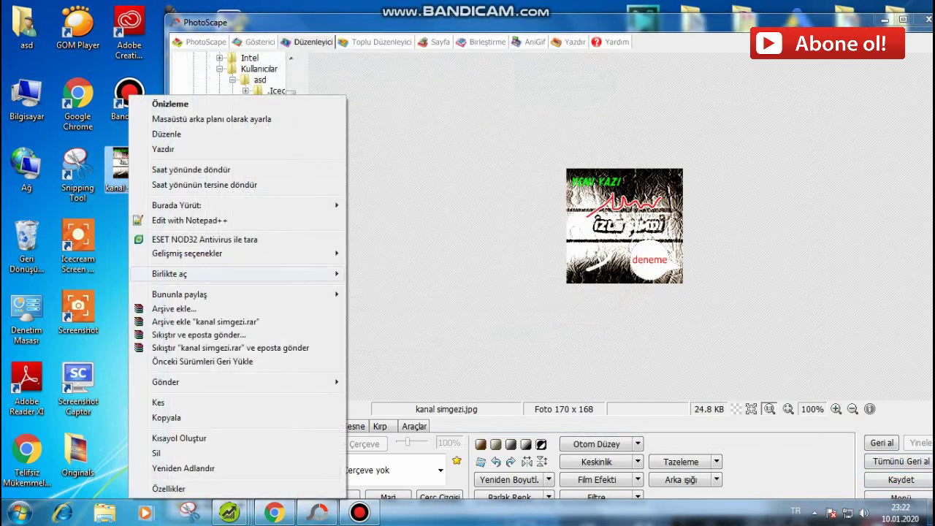
click(168, 489)
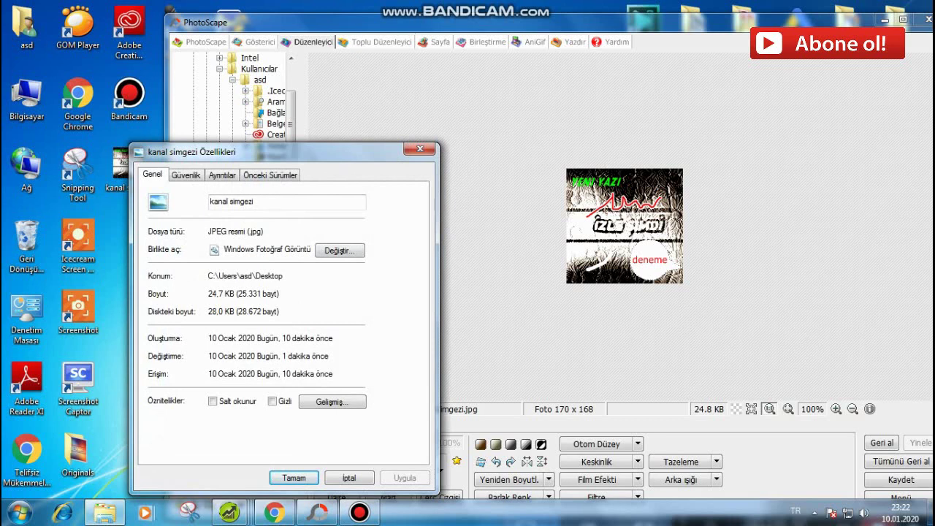
click(420, 149)
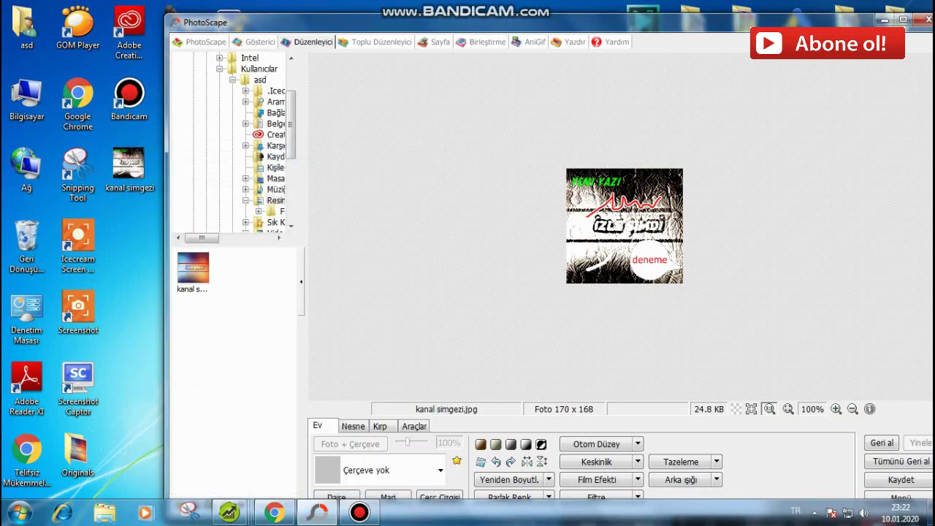